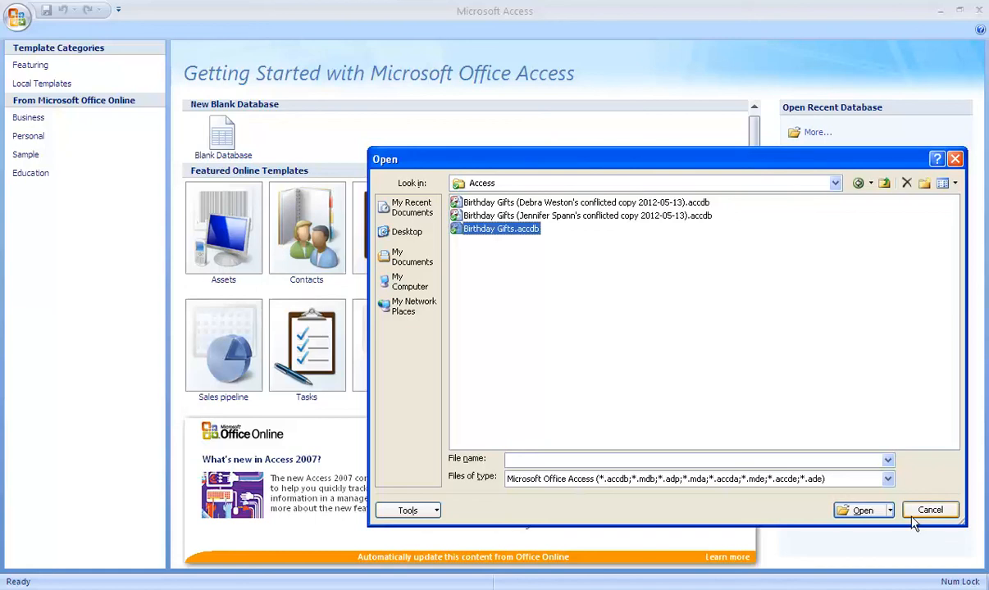
Step: Open the Birthday Gifts.accdb database and enable its disabled content
{"action": "left_click", "coordinate": [857, 513]}
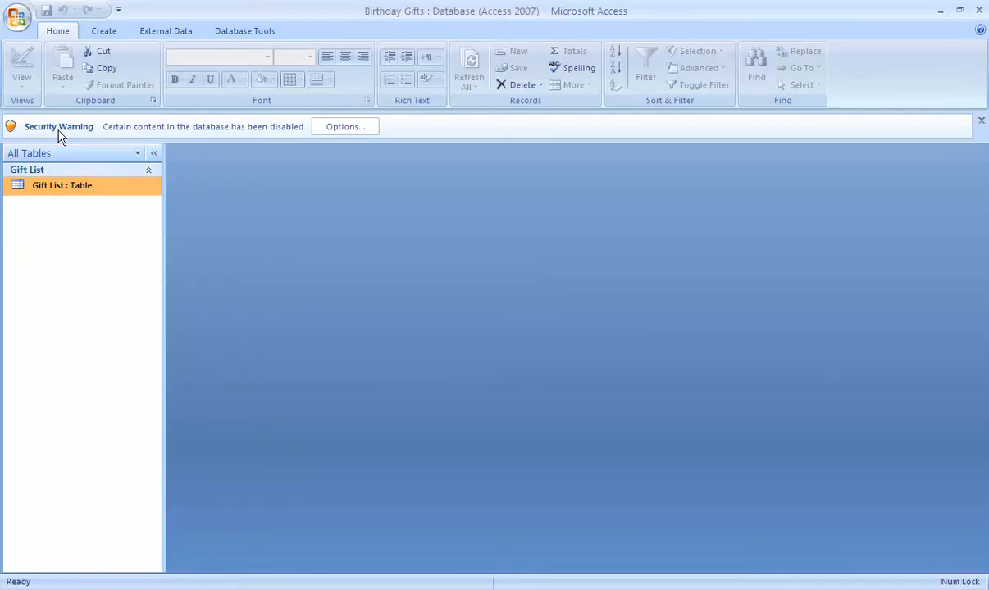
{"action": "left_click", "coordinate": [355, 132]}
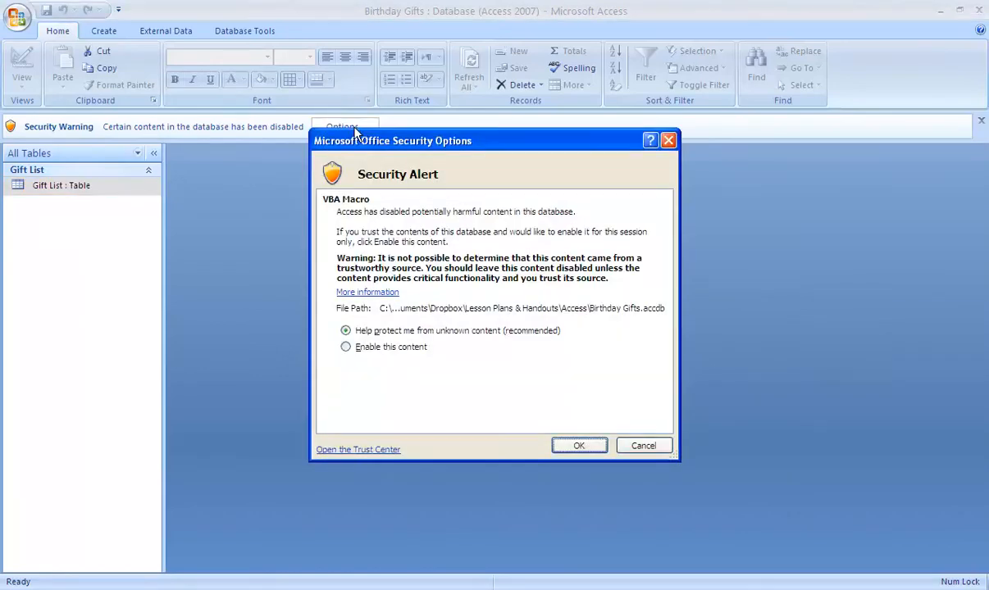
{"action": "left_click", "coordinate": [391, 349]}
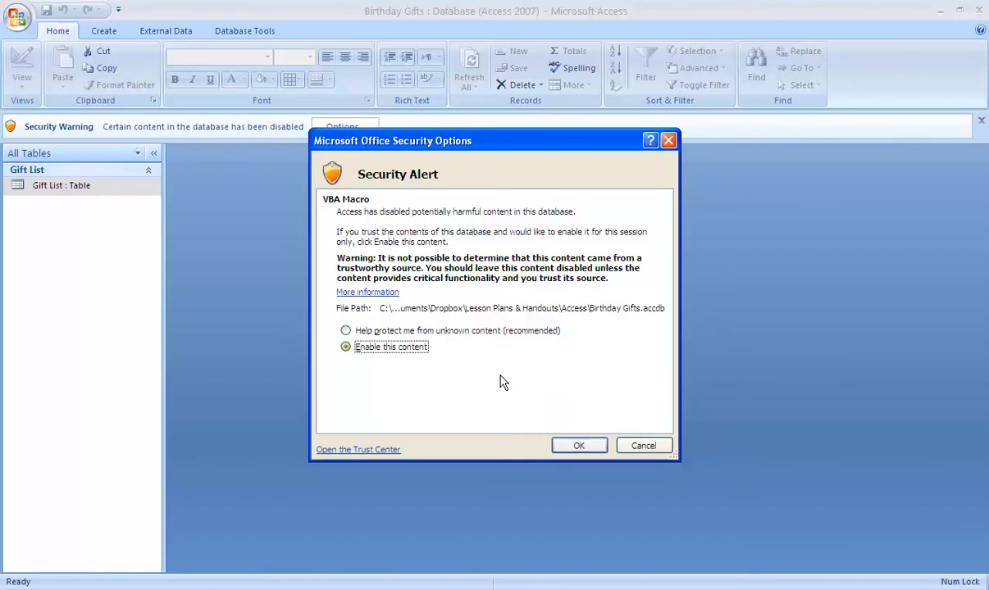
{"action": "left_click", "coordinate": [579, 446]}
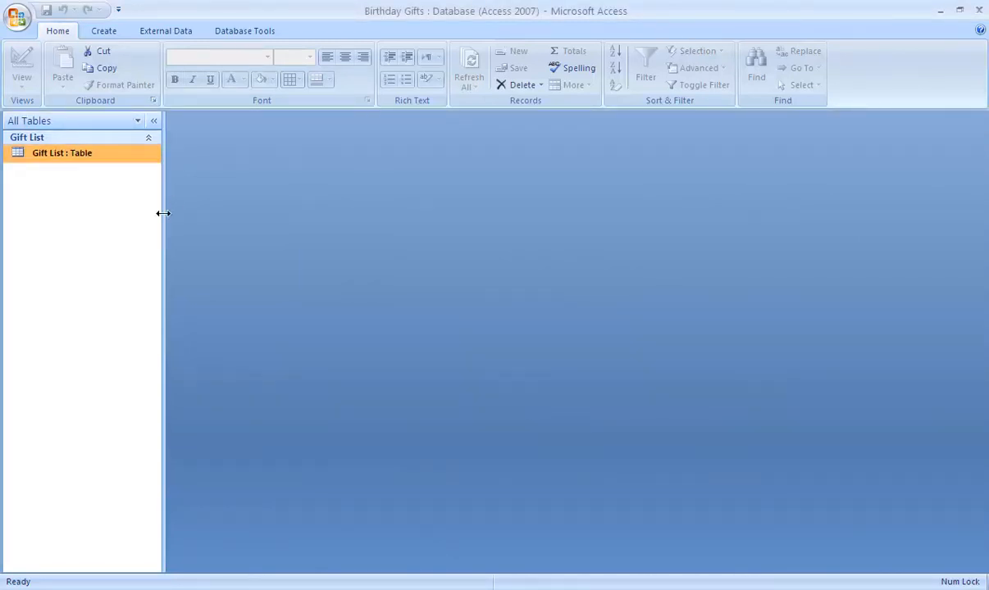
Step: Open the Gift List table to review its fields and records, and close it again
{"action": "double_click", "coordinate": [96, 154]}
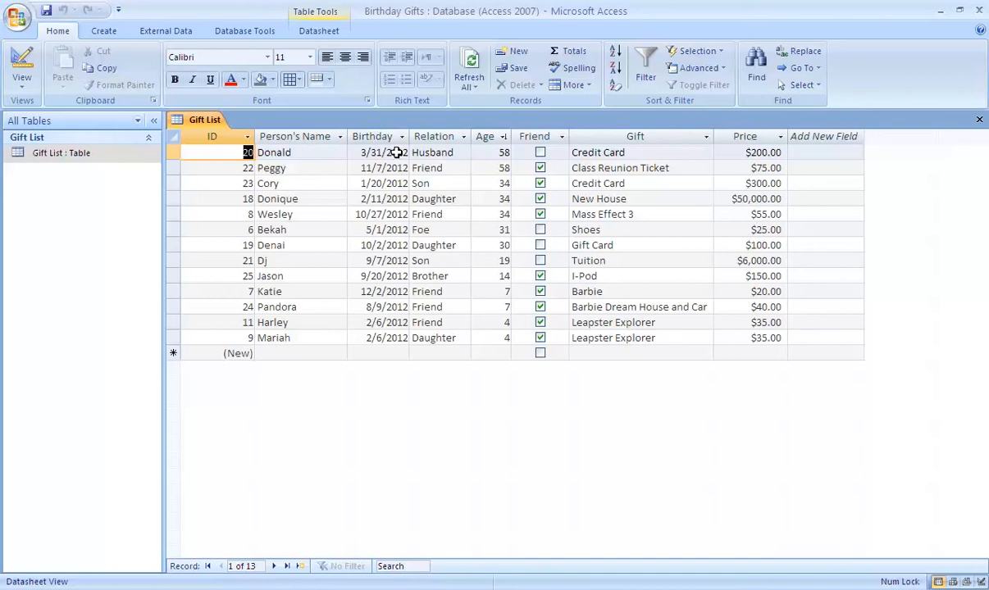
{"action": "left_click", "coordinate": [980, 120]}
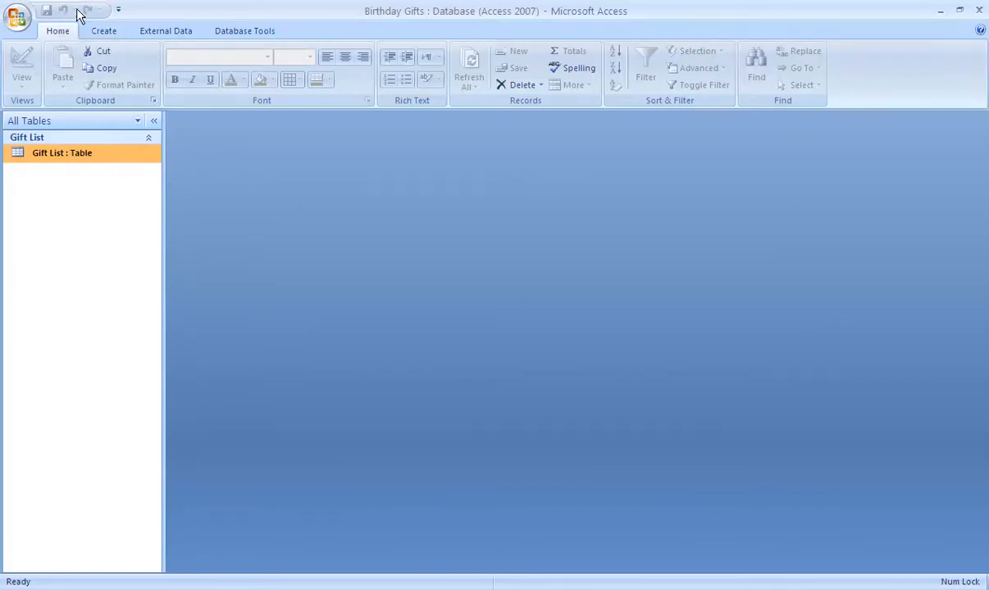
Step: Look through the available query wizard types and start a new query with the Simple Query Wizard
{"action": "left_click", "coordinate": [98, 33]}
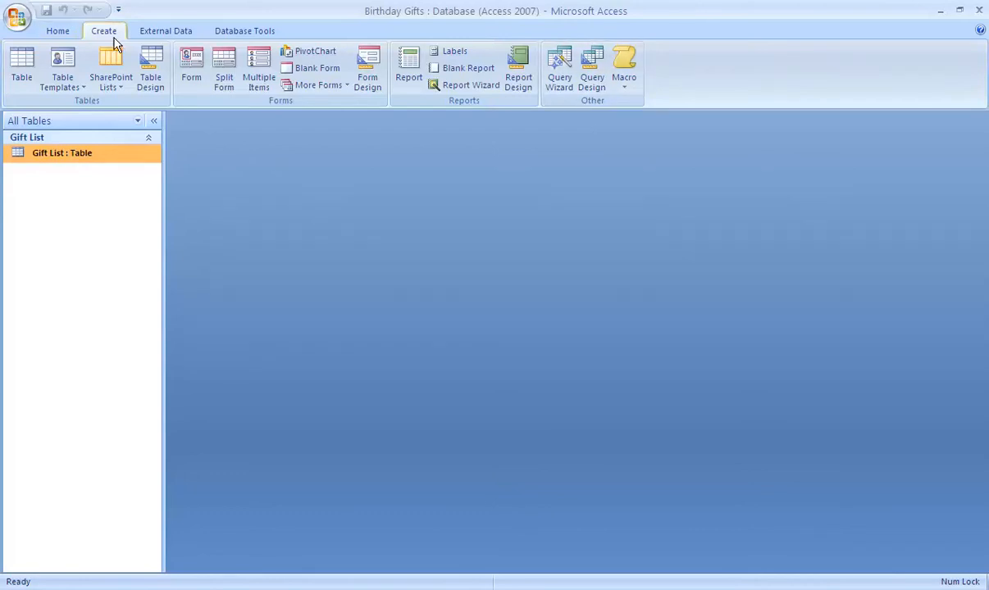
{"action": "left_click", "coordinate": [561, 77]}
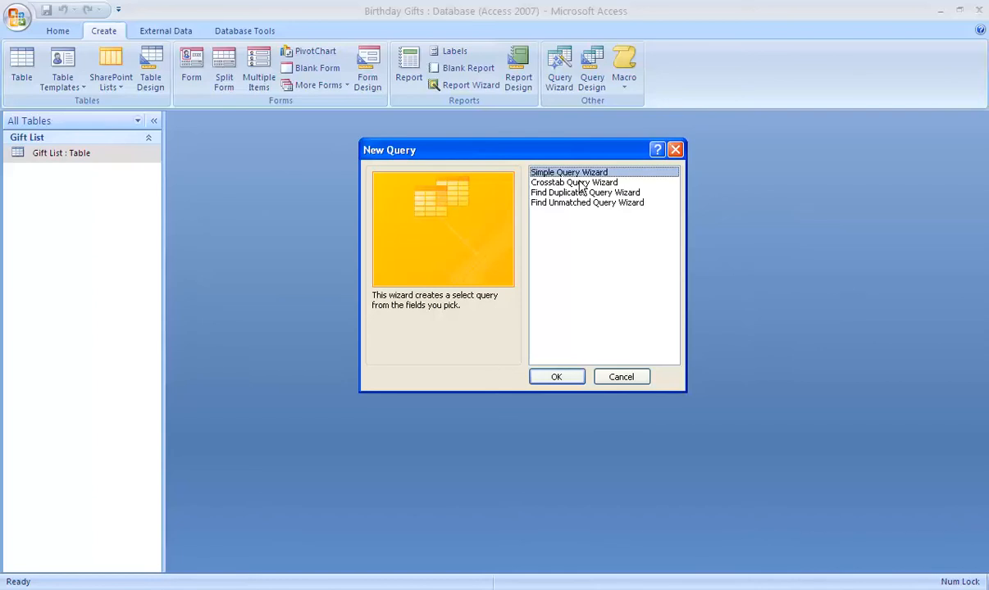
{"action": "left_click", "coordinate": [548, 182]}
{"action": "left_click", "coordinate": [576, 192]}
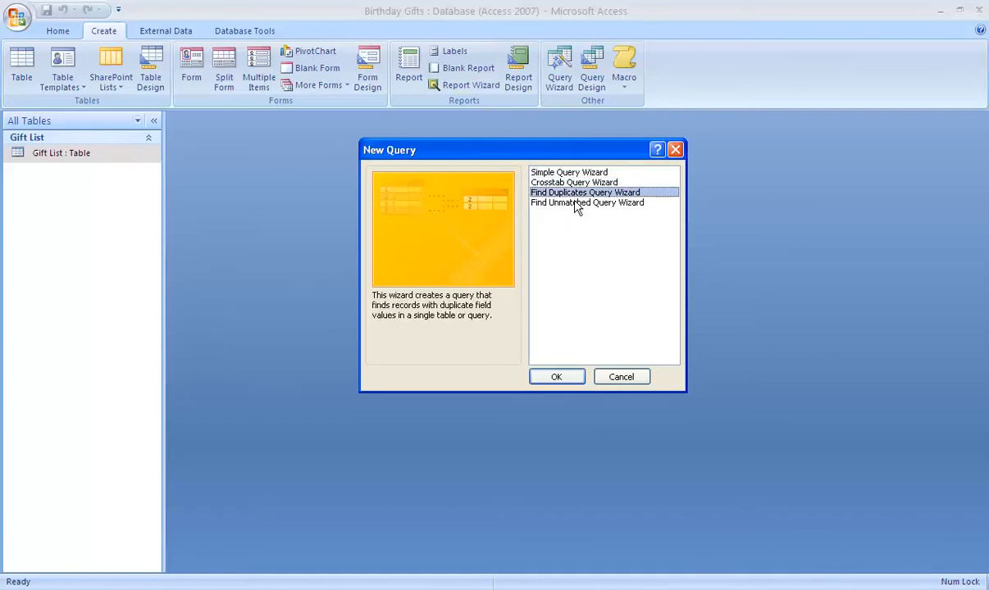
{"action": "left_click", "coordinate": [576, 202]}
{"action": "left_click", "coordinate": [576, 194]}
{"action": "left_click", "coordinate": [574, 182]}
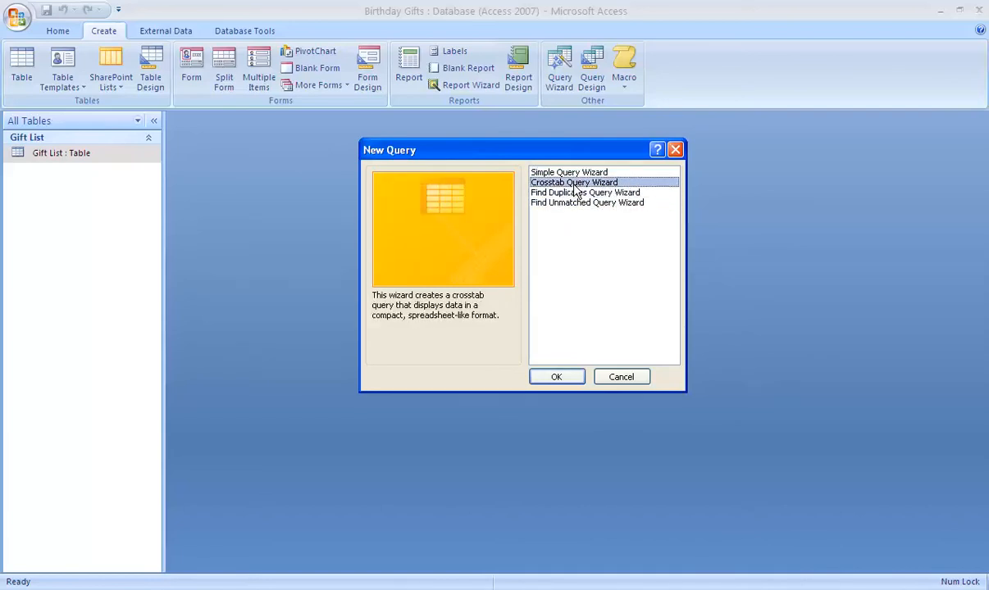
{"action": "left_click", "coordinate": [575, 193]}
{"action": "left_click", "coordinate": [570, 204]}
{"action": "left_click", "coordinate": [574, 175]}
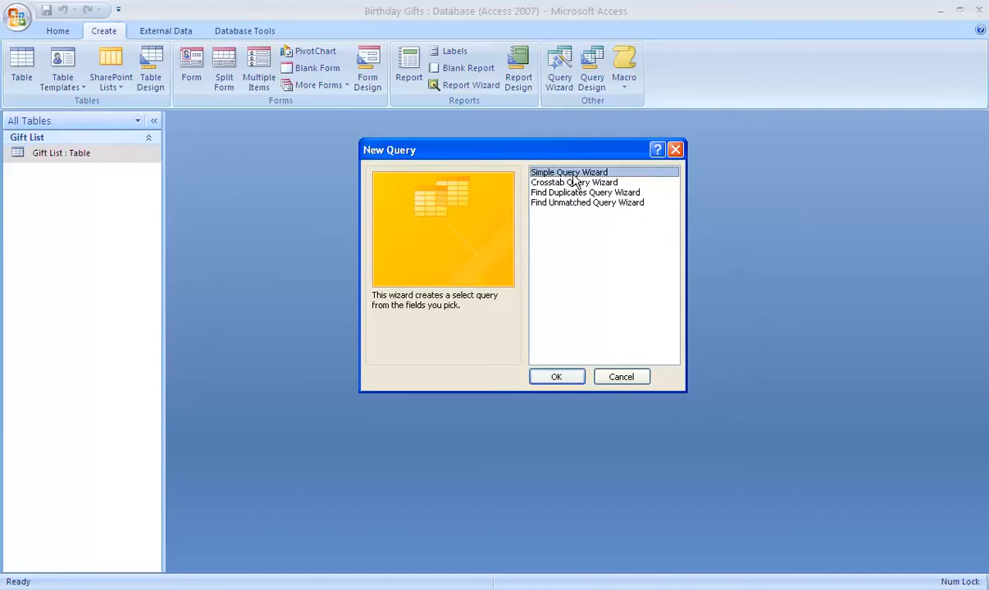
{"action": "left_click", "coordinate": [565, 379]}
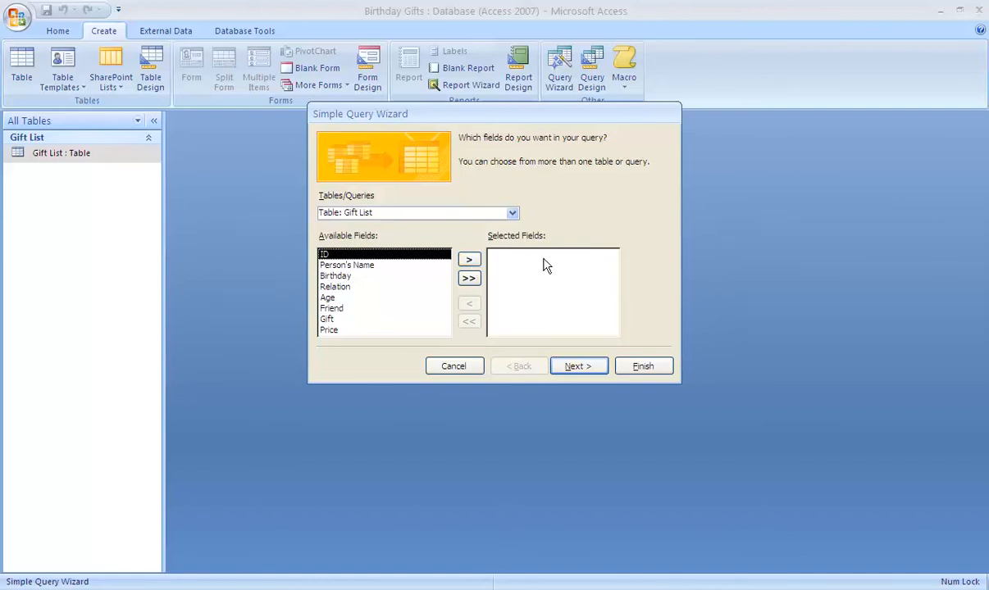
{"action": "left_click", "coordinate": [469, 260]}
{"action": "left_click", "coordinate": [469, 259]}
{"action": "left_click", "coordinate": [468, 260]}
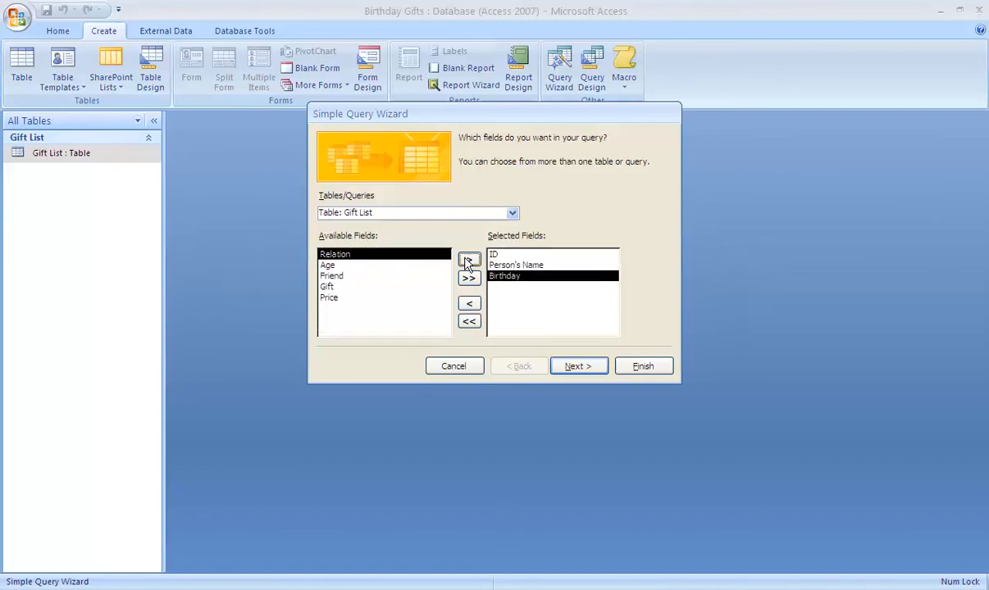
{"action": "left_click", "coordinate": [468, 259]}
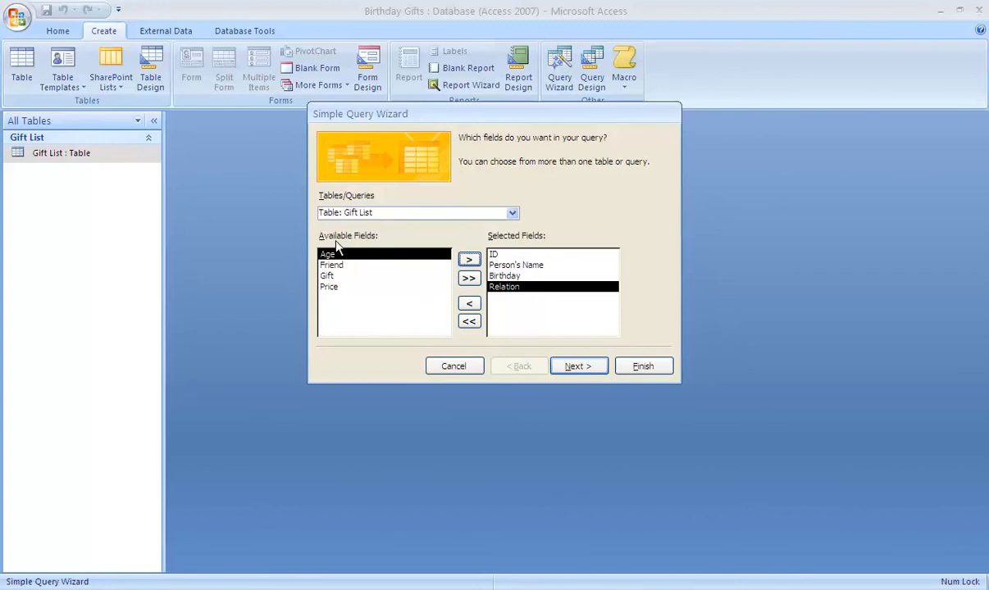
{"action": "left_click", "coordinate": [467, 280]}
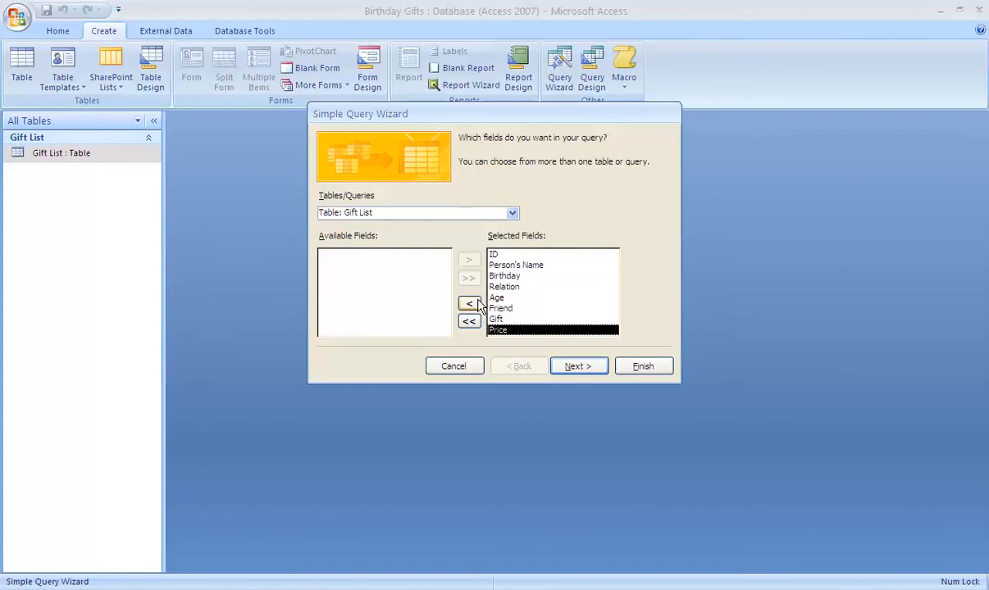
{"action": "left_click", "coordinate": [478, 304]}
{"action": "left_click", "coordinate": [477, 304]}
{"action": "left_click", "coordinate": [478, 304]}
{"action": "left_click", "coordinate": [477, 304]}
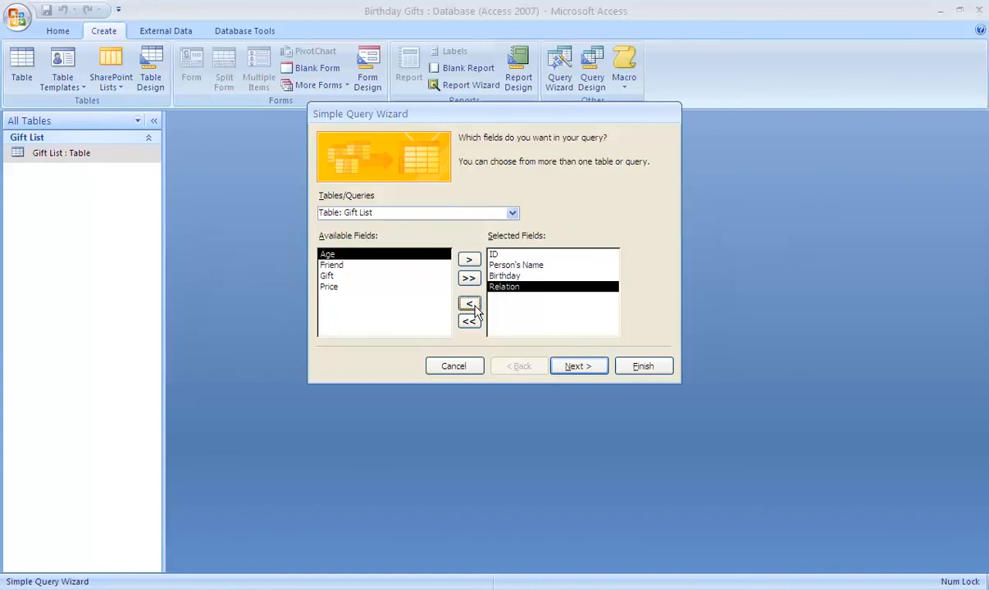
{"action": "left_click", "coordinate": [469, 322]}
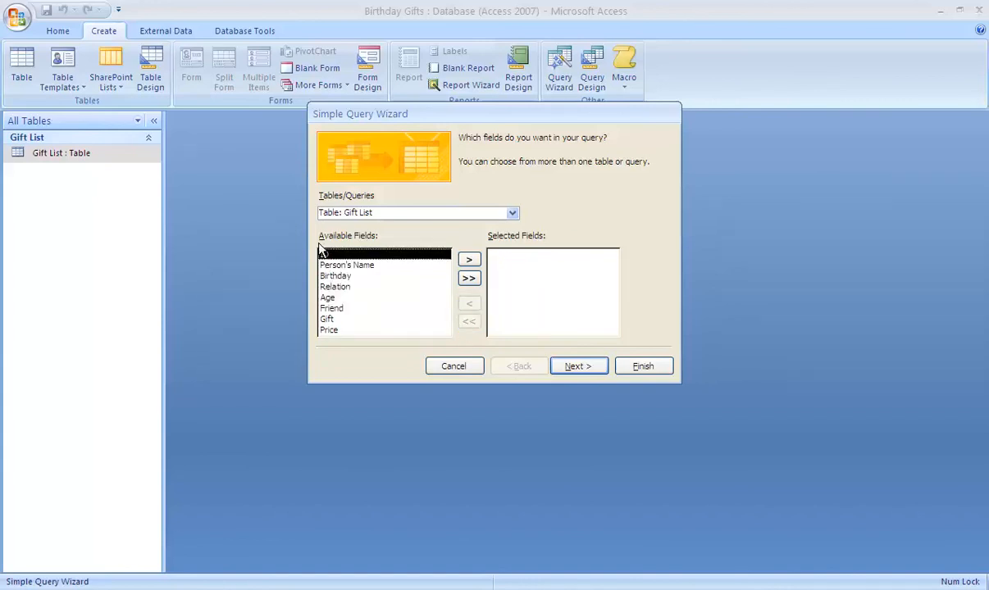
Step: Add all fields of the Gift List table to the query and keep it as a detail query
{"action": "left_click", "coordinate": [468, 280]}
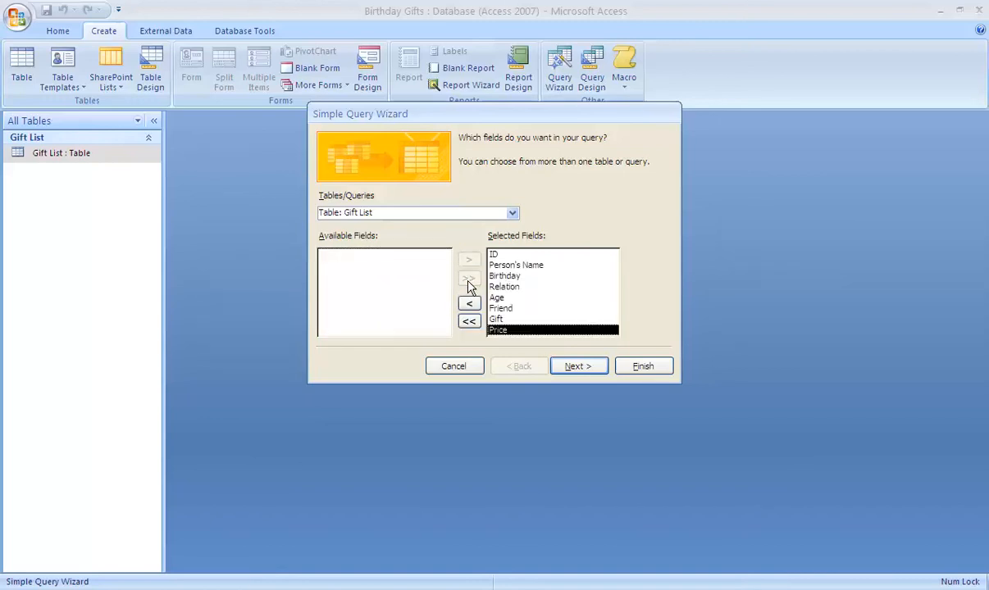
{"action": "left_click", "coordinate": [571, 368]}
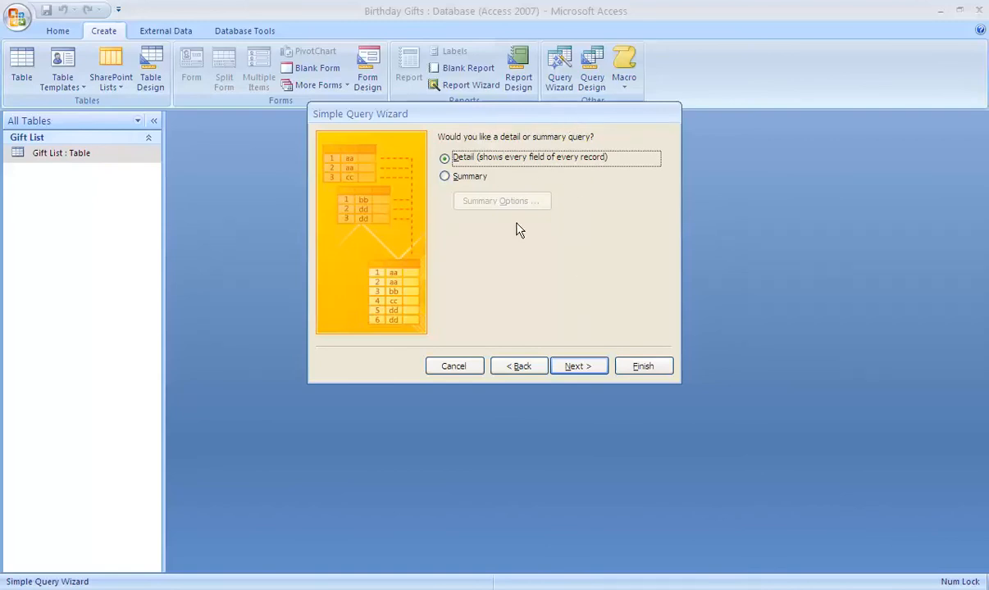
{"action": "left_click", "coordinate": [564, 366]}
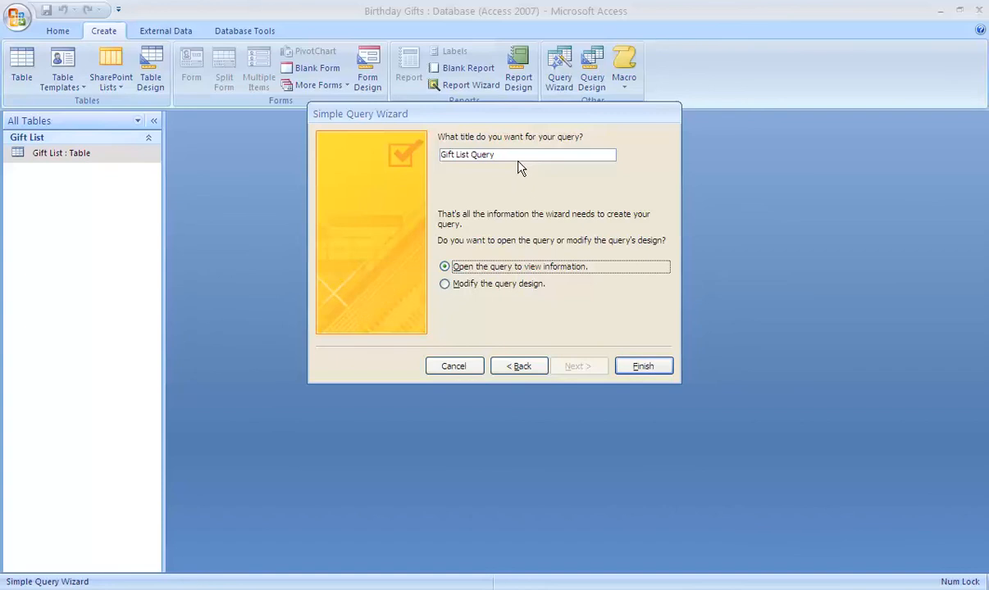
Step: Title the query "Friend's Gifts" and finish the wizard with the option to modify the query design
{"action": "left_click_drag", "start_coordinate": [495, 155], "coordinate": [272, 146]}
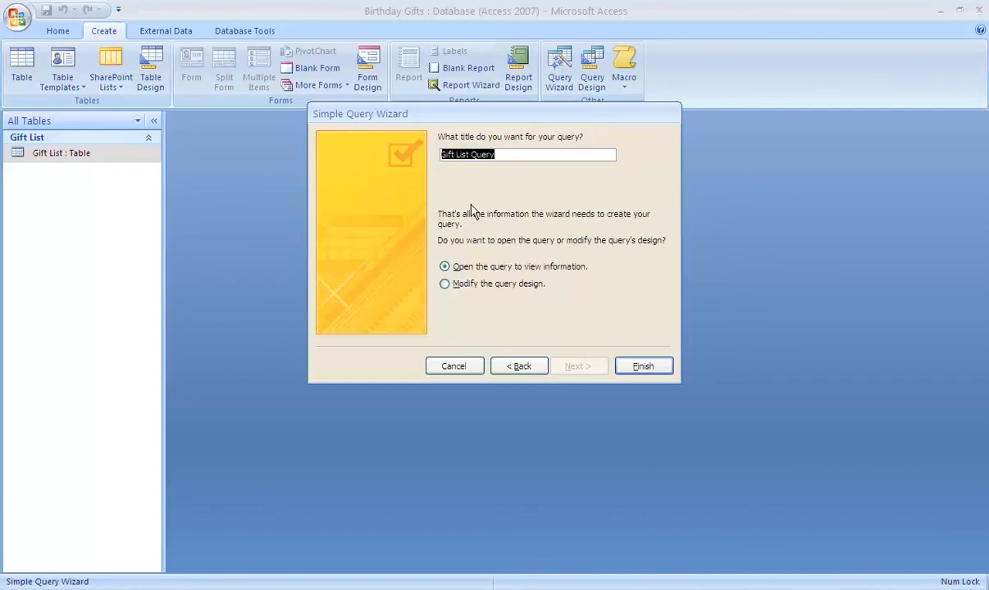
{"action": "type", "text": "Friends"}
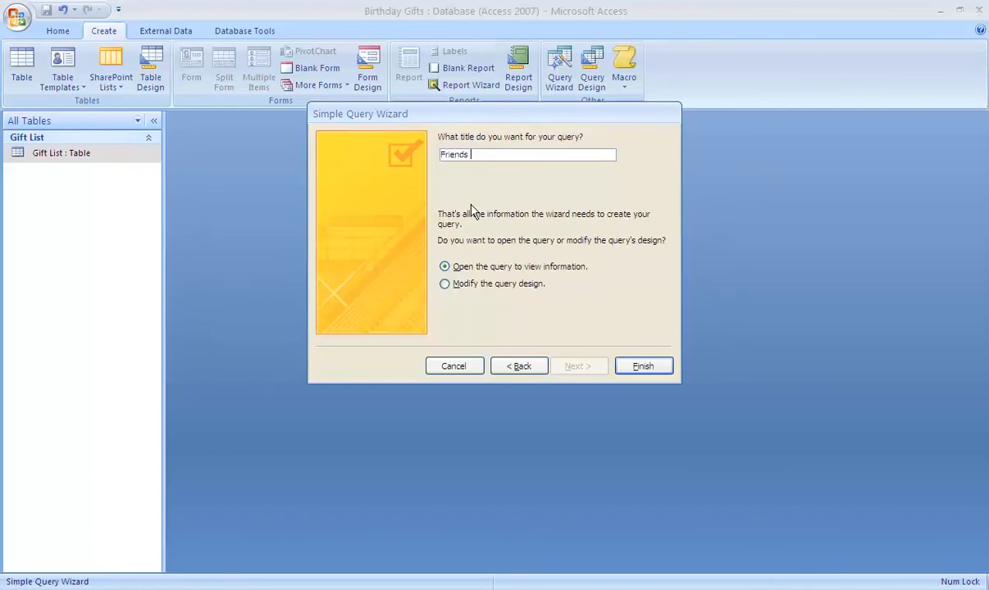
{"action": "key", "text": "BackSpace"}
{"action": "type", "text": "'"}
{"action": "key", "text": "BackSpace"}
{"action": "type", "text": "s"}
{"action": "type", "text": " Goir"}
{"action": "left_click", "coordinate": [456, 286]}
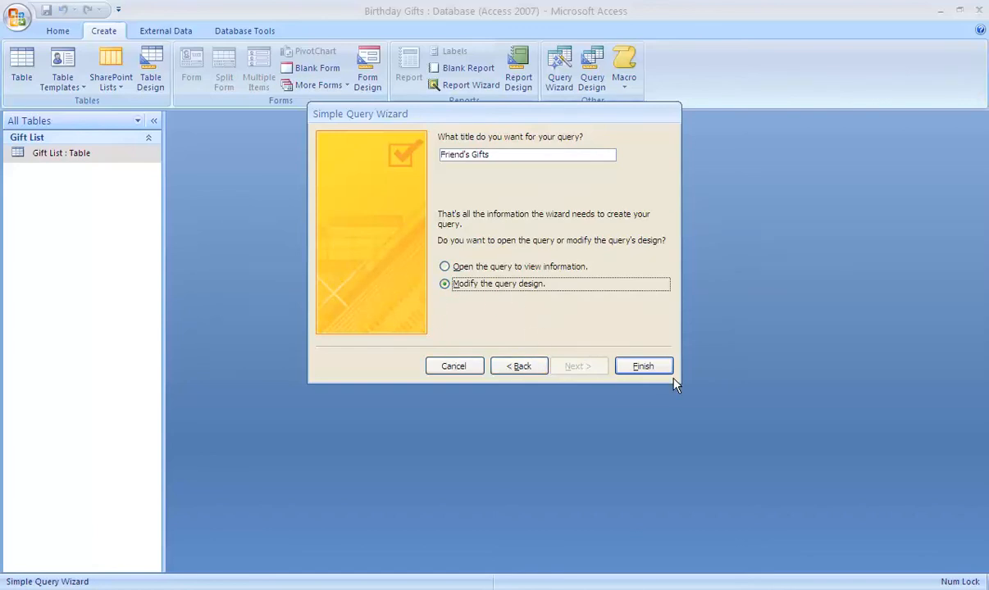
{"action": "left_click", "coordinate": [644, 367]}
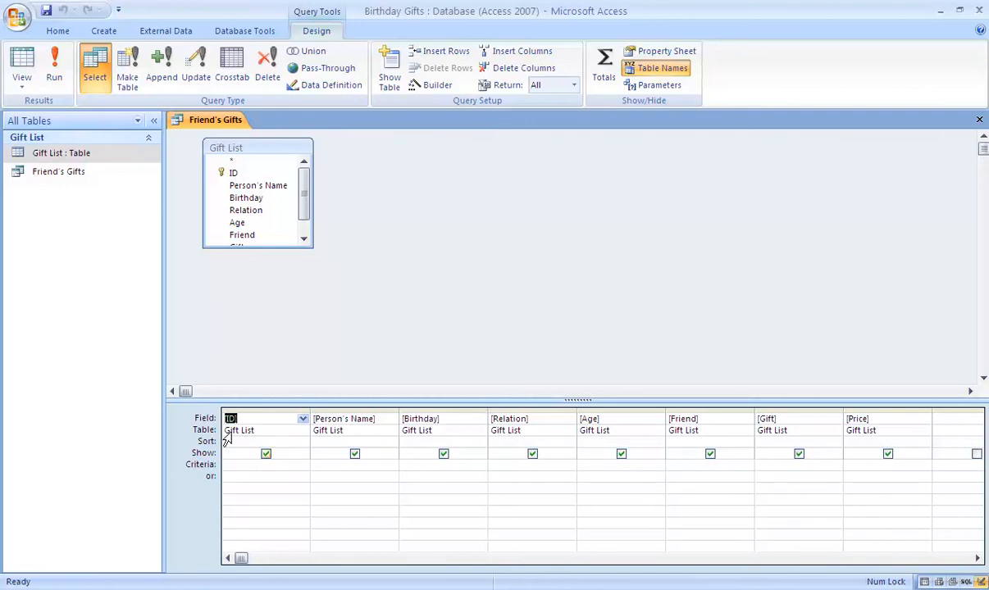
Step: Narrow the columns from ID through Price in the query design grid to fit their field names
{"action": "double_click", "coordinate": [308, 410]}
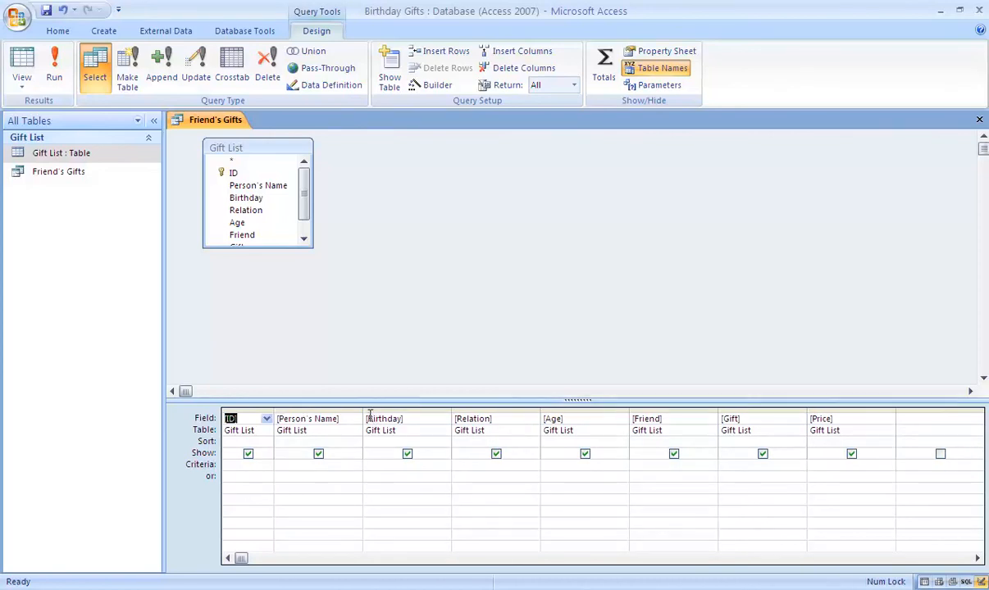
{"action": "left_click_drag", "start_coordinate": [363, 408], "coordinate": [358, 408]}
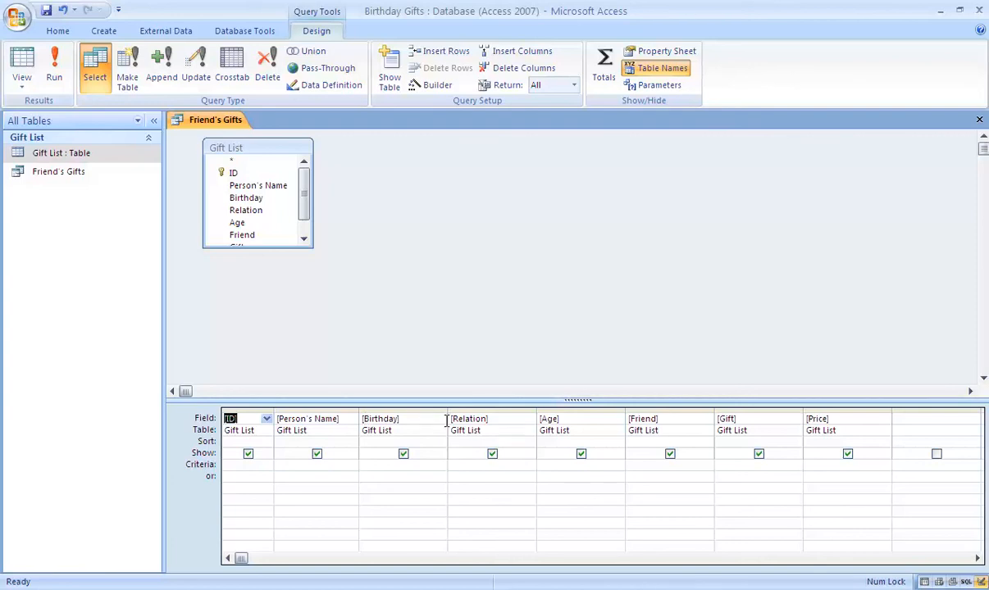
{"action": "left_click_drag", "start_coordinate": [445, 408], "coordinate": [420, 409]}
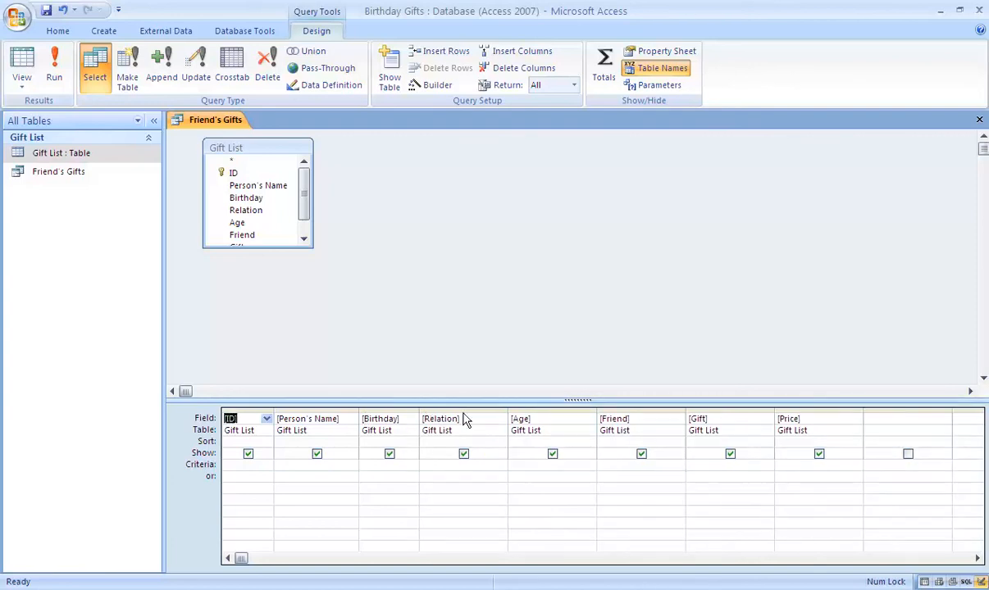
{"action": "left_click_drag", "start_coordinate": [505, 411], "coordinate": [461, 417]}
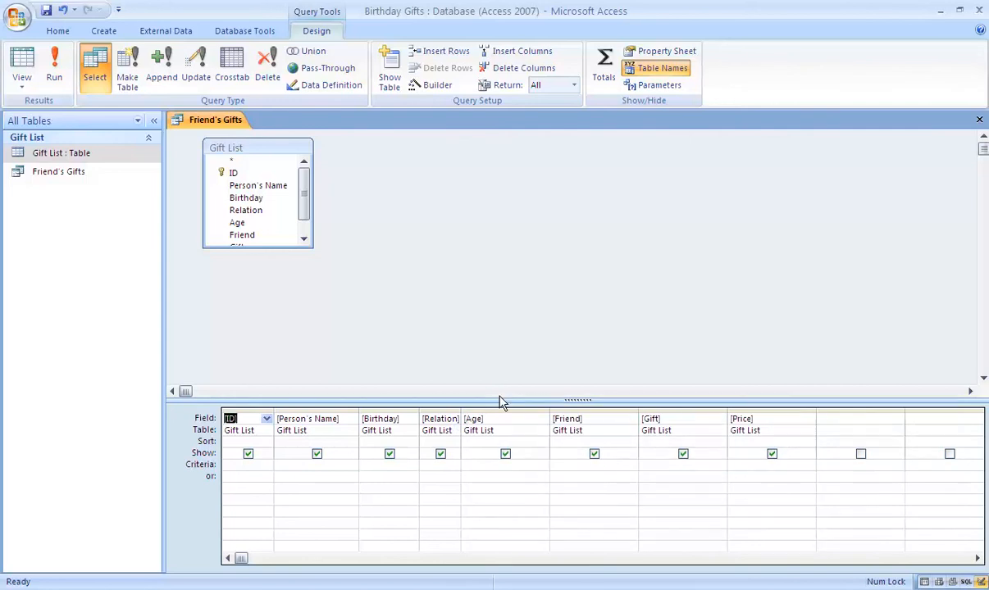
{"action": "left_click_drag", "start_coordinate": [549, 412], "coordinate": [505, 415]}
{"action": "left_click_drag", "start_coordinate": [592, 408], "coordinate": [547, 410]}
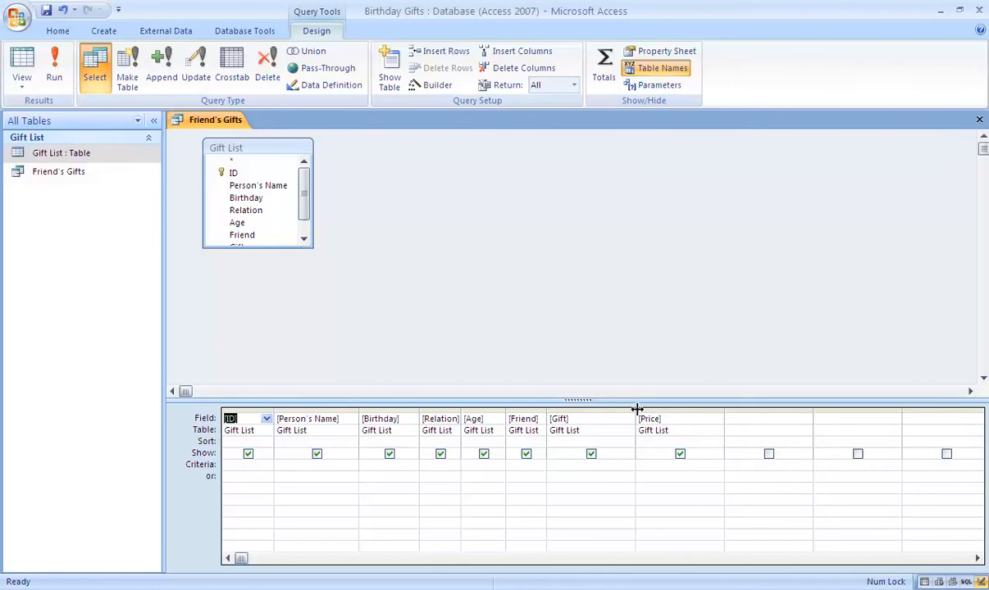
{"action": "left_click_drag", "start_coordinate": [636, 410], "coordinate": [584, 400]}
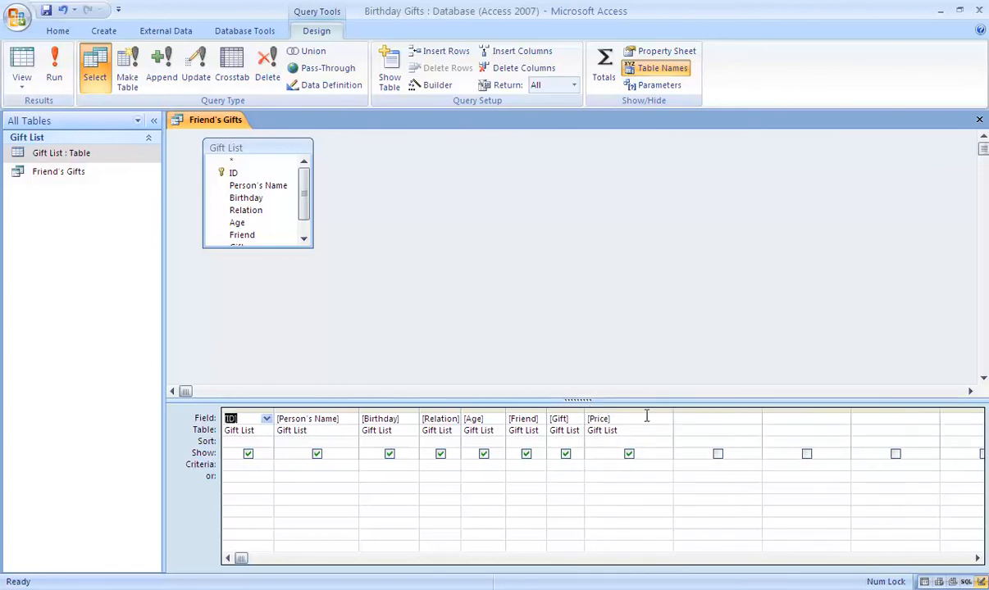
{"action": "left_click_drag", "start_coordinate": [671, 411], "coordinate": [620, 412]}
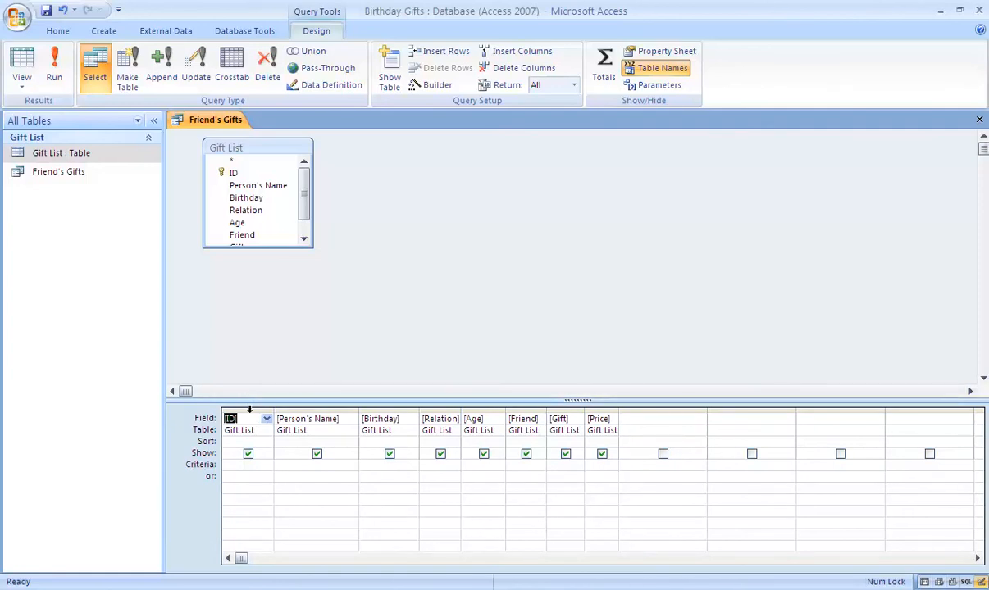
Step: Delete the ID column from the query design grid
{"action": "left_click", "coordinate": [249, 409]}
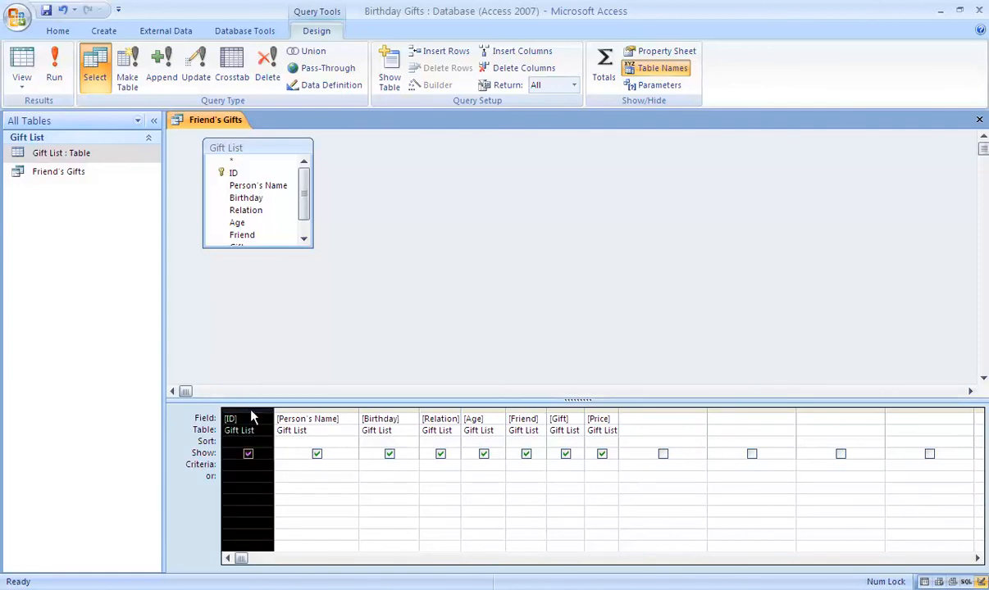
{"action": "left_click", "coordinate": [510, 72]}
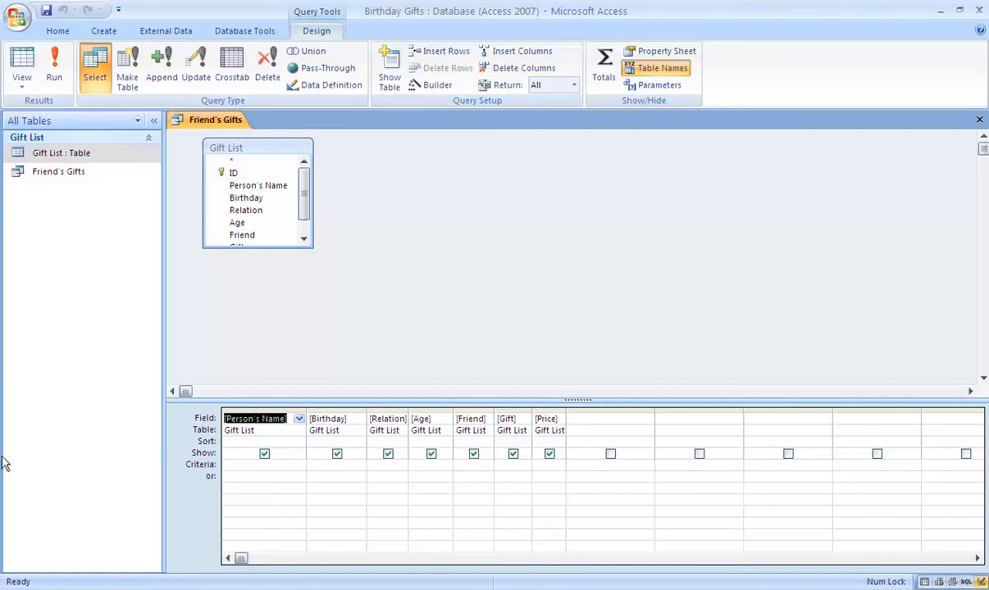
{"action": "left_click", "coordinate": [208, 178]}
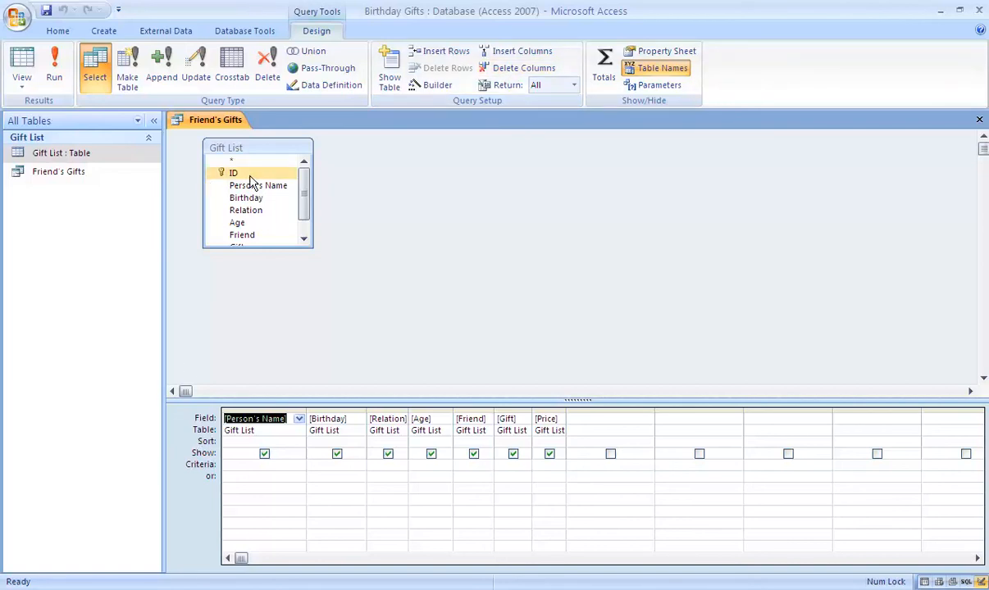
{"action": "left_click", "coordinate": [273, 374]}
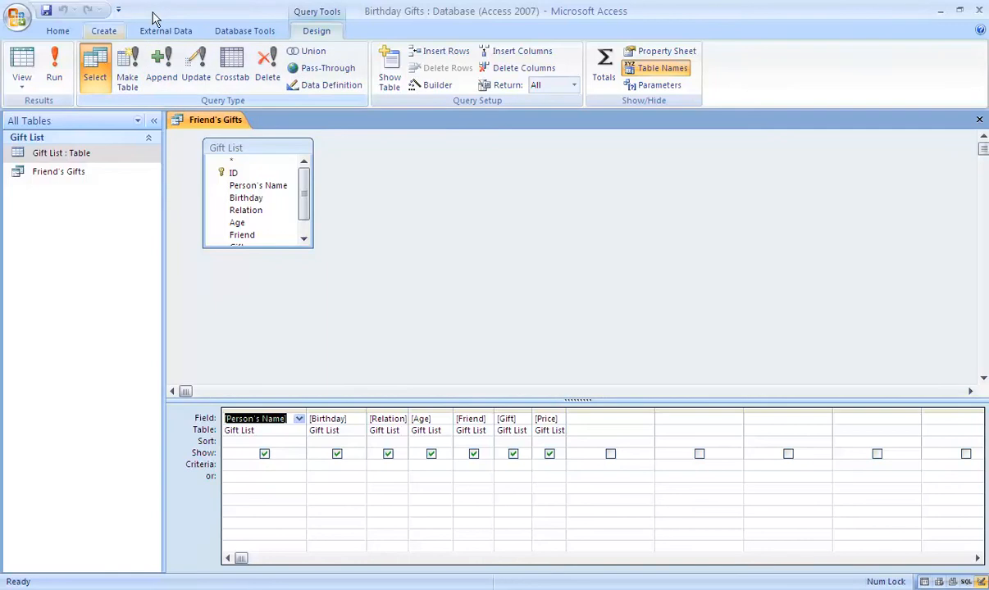
Step: Set the Friend column's criteria to =yes and run the Friend's Gifts query
{"action": "left_click", "coordinate": [106, 178]}
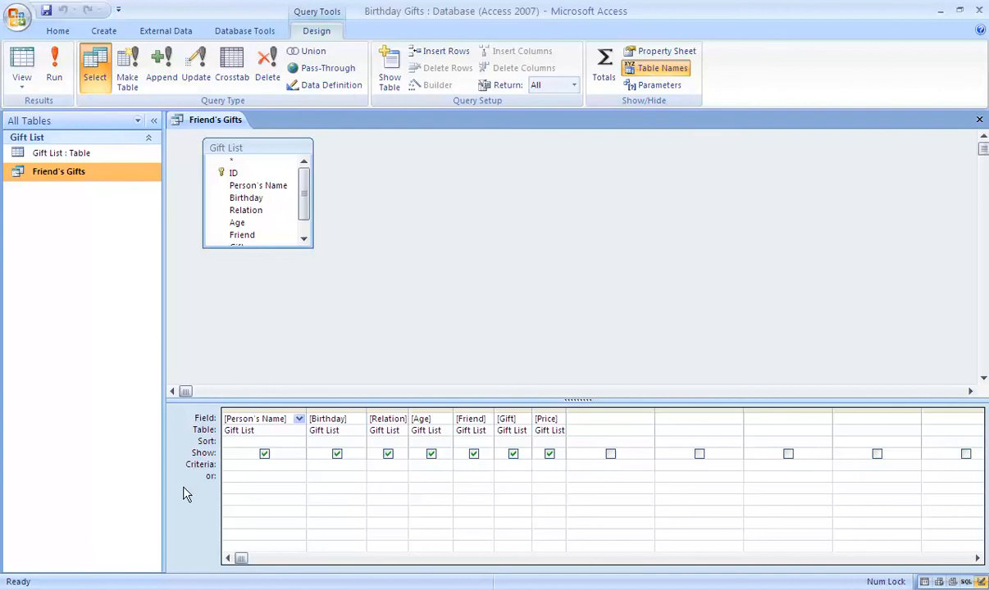
{"action": "left_click", "coordinate": [466, 461]}
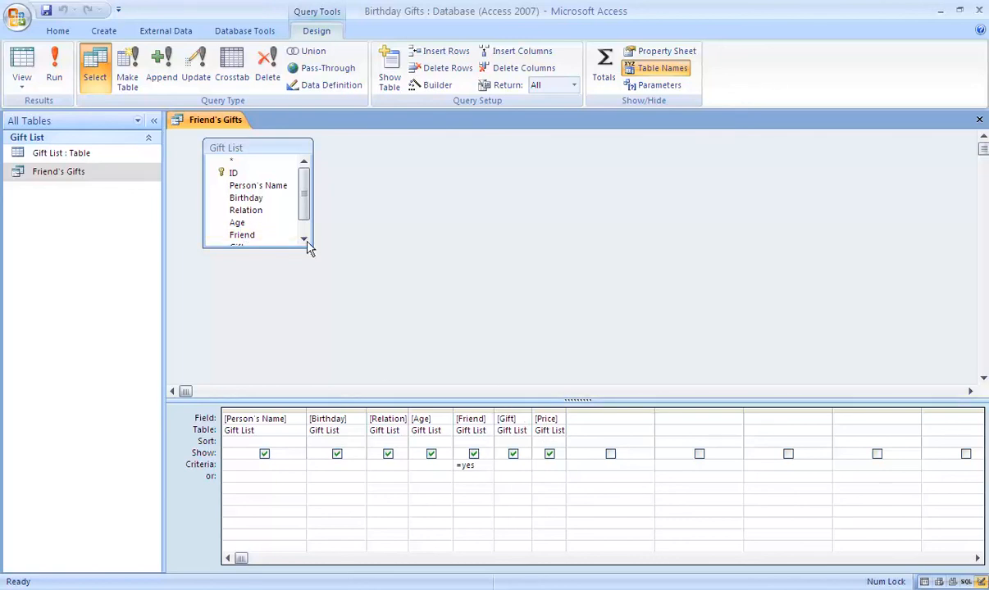
{"action": "left_click", "coordinate": [58, 78]}
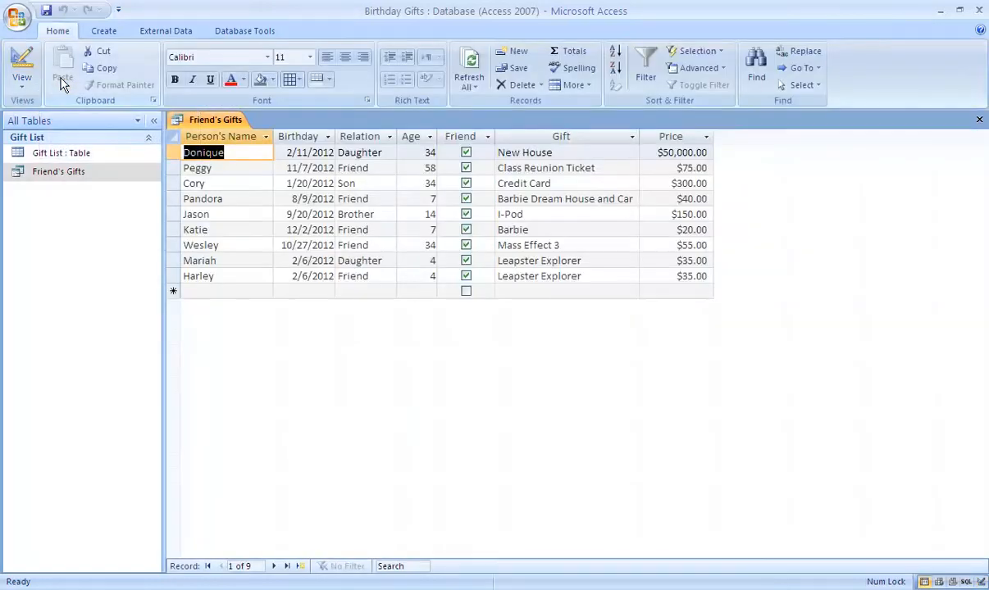
Step: Open the Gift List table to compare its records with the query's, and return to the Friend's Gifts results
{"action": "left_click", "coordinate": [98, 159]}
{"action": "double_click", "coordinate": [98, 159]}
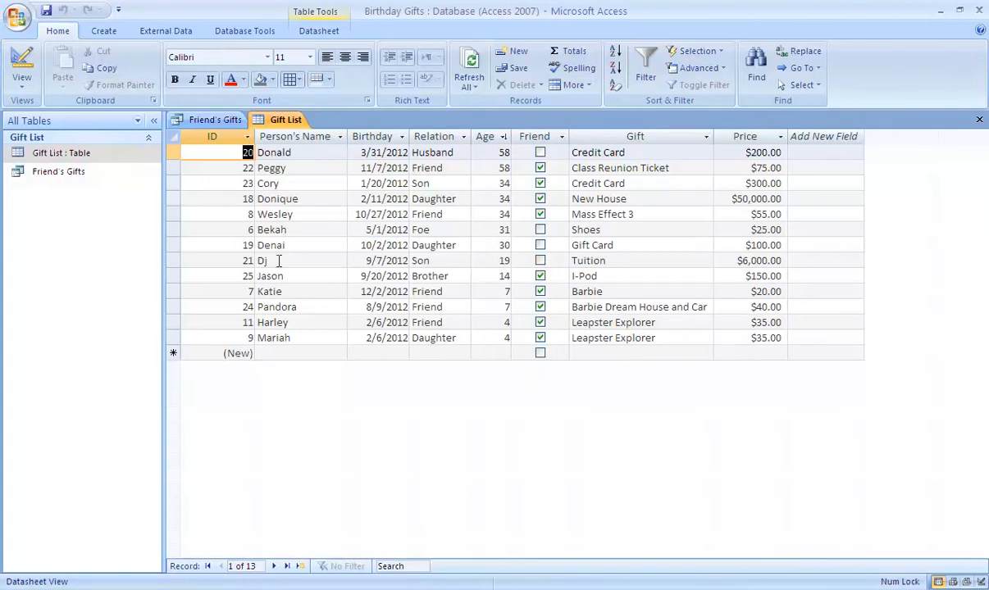
{"action": "left_click", "coordinate": [37, 172]}
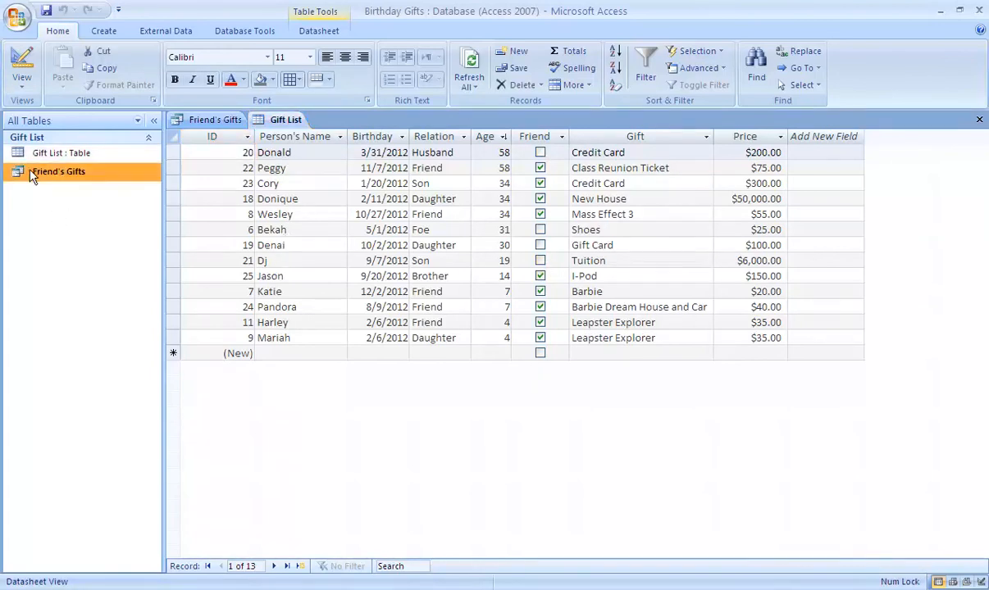
{"action": "double_click", "coordinate": [34, 174]}
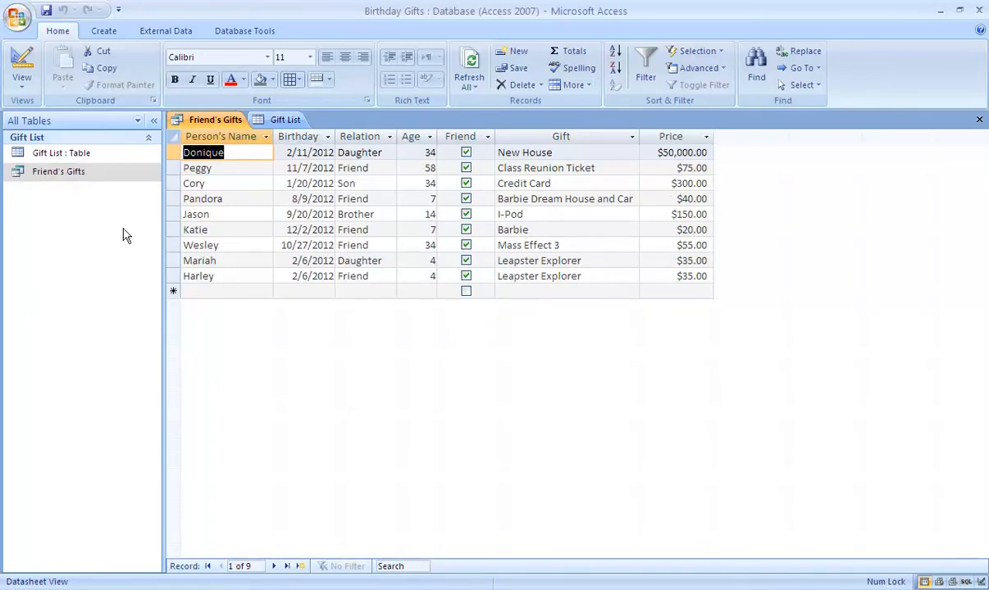
Step: Start the Report Wizard based on the Friend's Gifts query, saving the query
{"action": "left_click", "coordinate": [103, 31]}
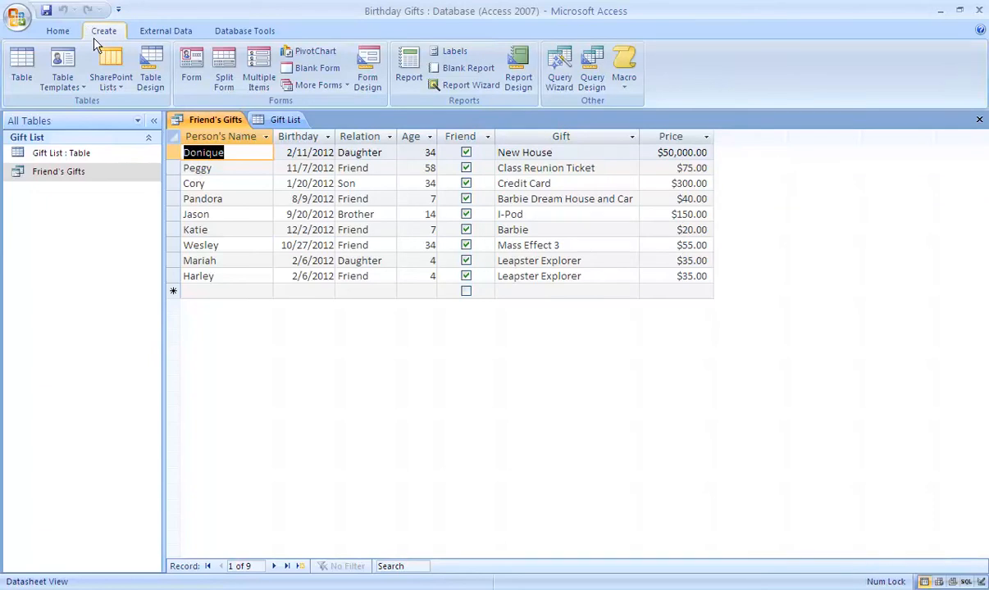
{"action": "left_click", "coordinate": [464, 86]}
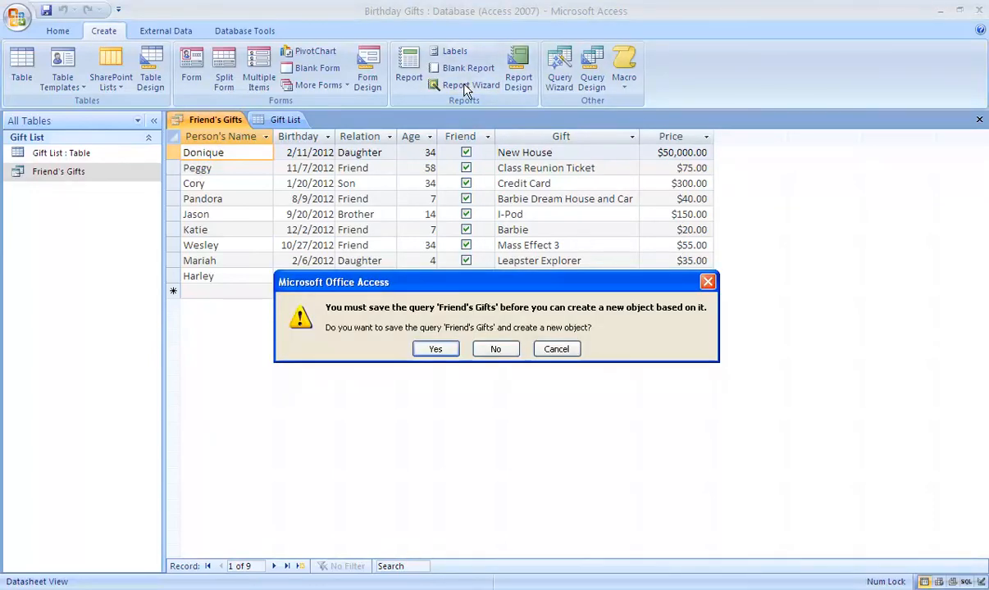
{"action": "left_click", "coordinate": [433, 353]}
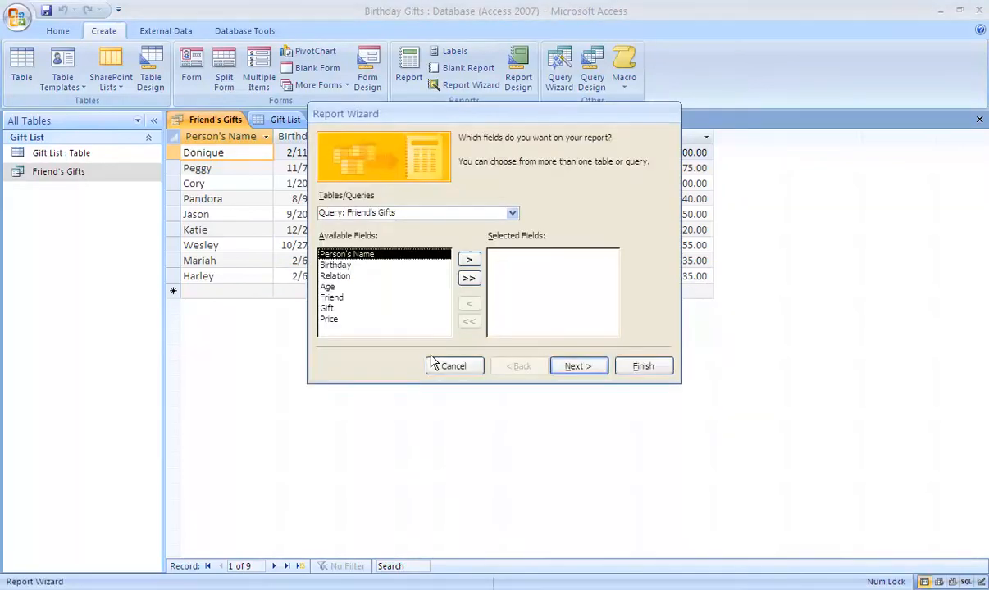
Step: Include only the Person's Name, Birthday, Gift and Price fields in the report, leaving out Relation, Age and Friend
{"action": "left_click", "coordinate": [474, 279]}
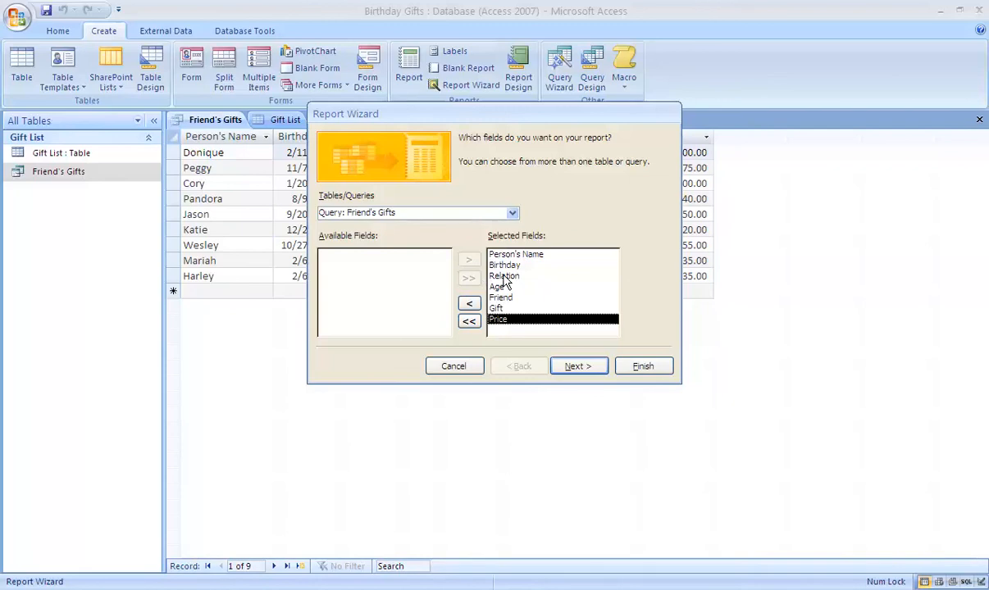
{"action": "double_click", "coordinate": [504, 276]}
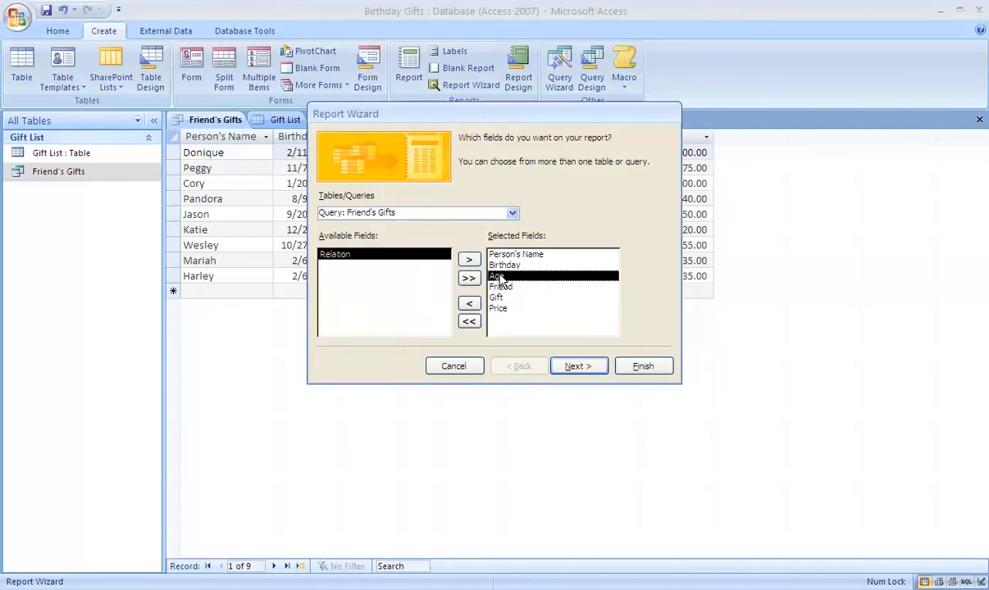
{"action": "double_click", "coordinate": [503, 277]}
{"action": "double_click", "coordinate": [503, 277]}
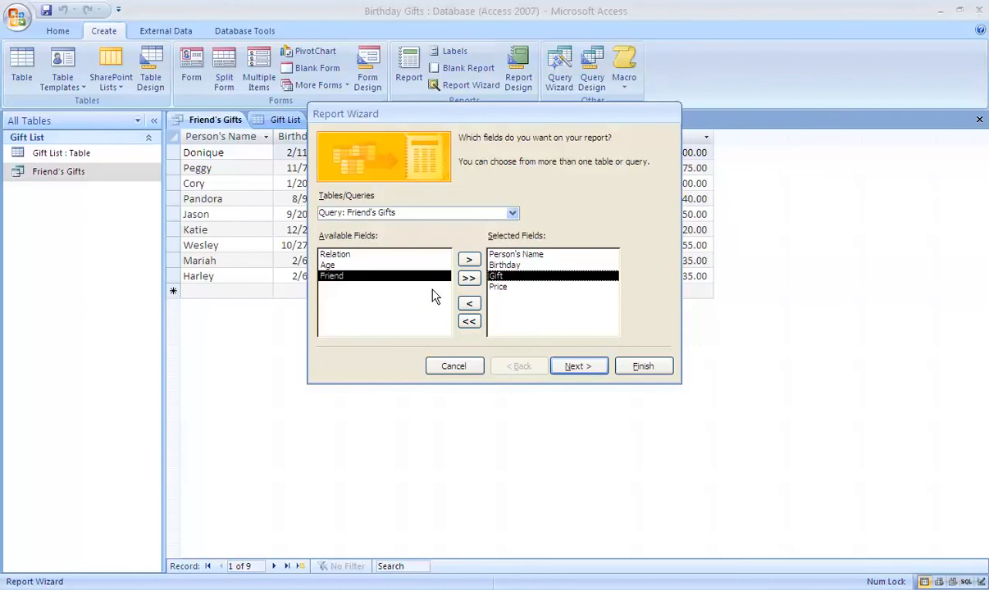
{"action": "left_click", "coordinate": [515, 255]}
{"action": "left_click", "coordinate": [503, 266]}
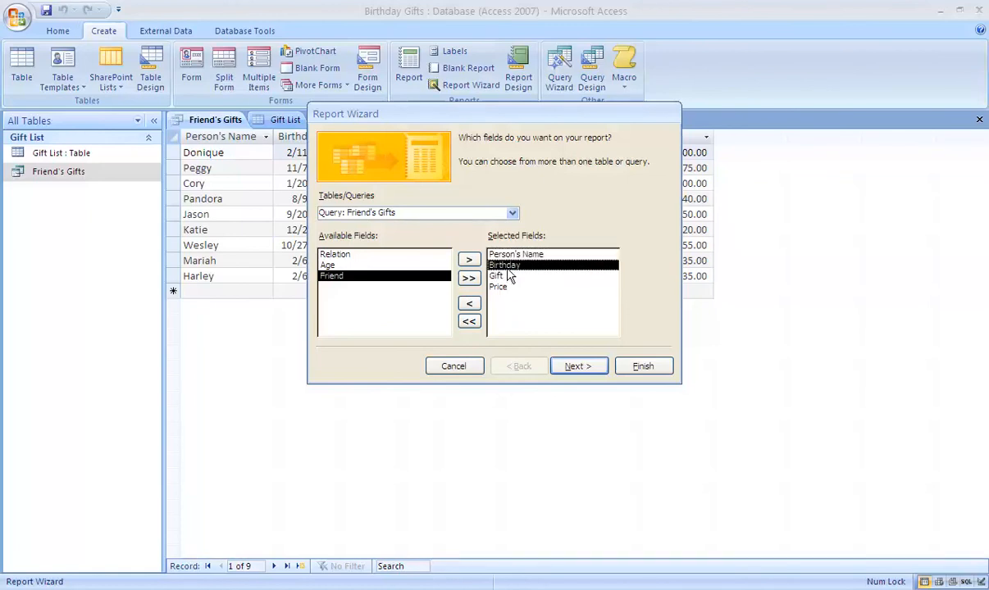
{"action": "left_click", "coordinate": [499, 277]}
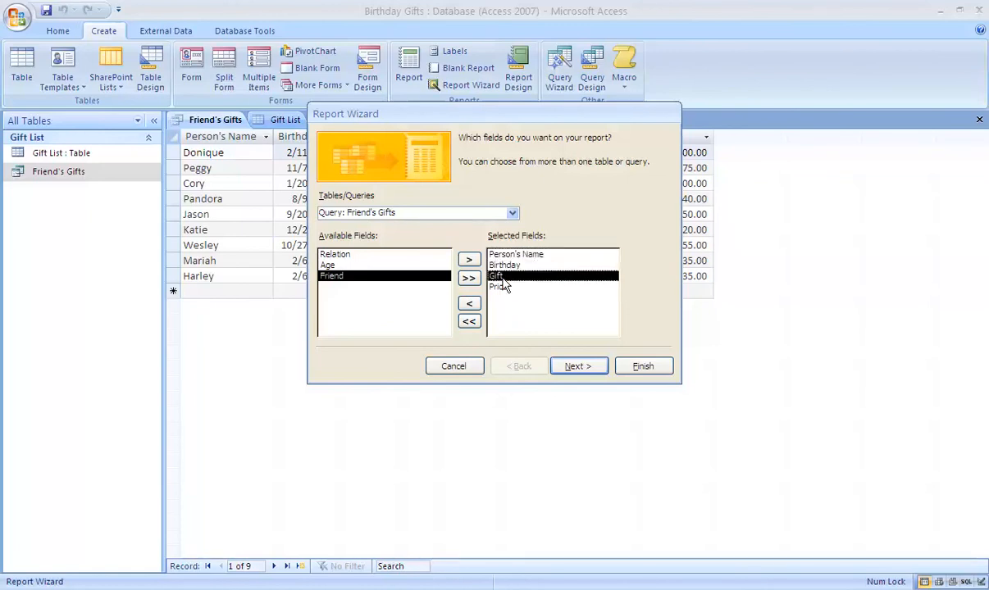
{"action": "left_click", "coordinate": [497, 287]}
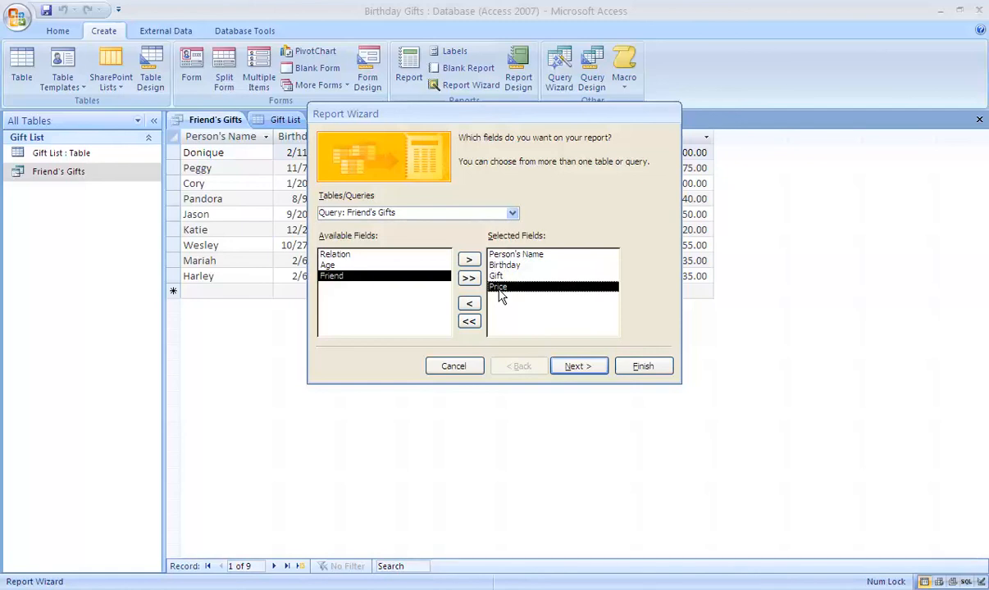
{"action": "left_click", "coordinate": [566, 369]}
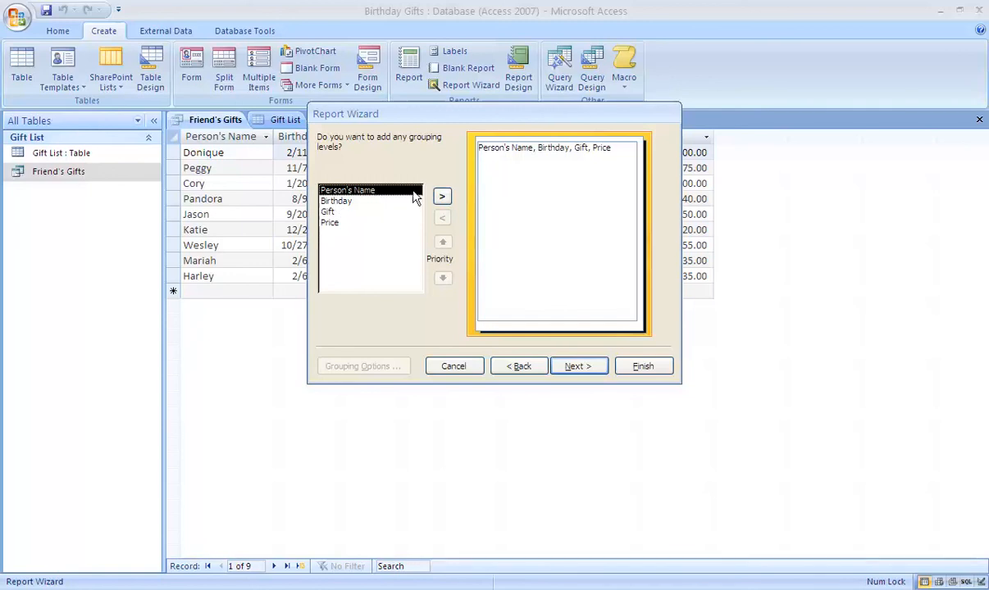
Step: Group the report by Person's Name and continue without any sort order
{"action": "left_click", "coordinate": [441, 196]}
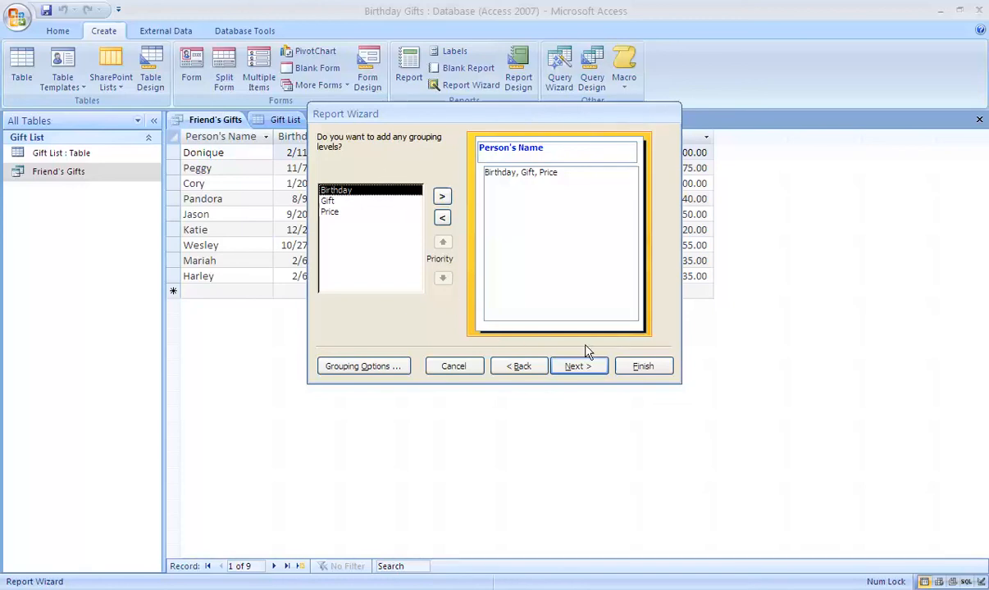
{"action": "left_click", "coordinate": [582, 367]}
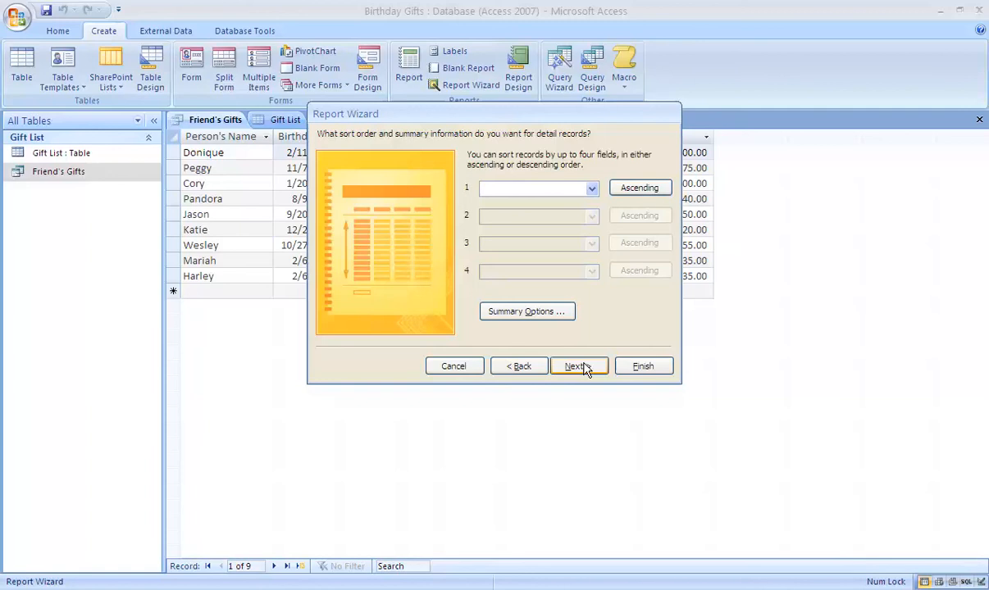
{"action": "left_click", "coordinate": [585, 369]}
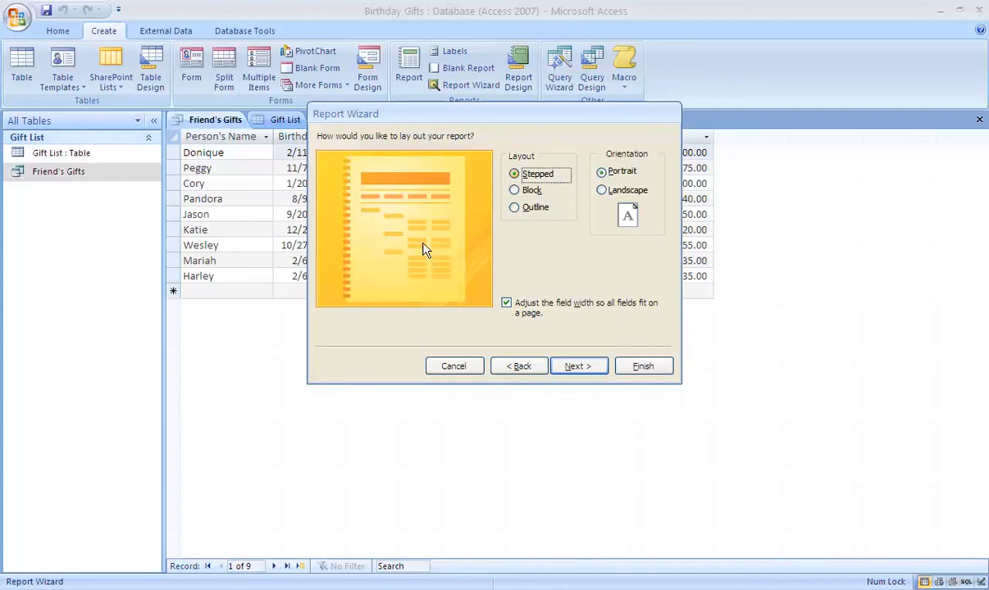
Step: Give the report the Outline layout in Portrait orientation
{"action": "left_click", "coordinate": [525, 190]}
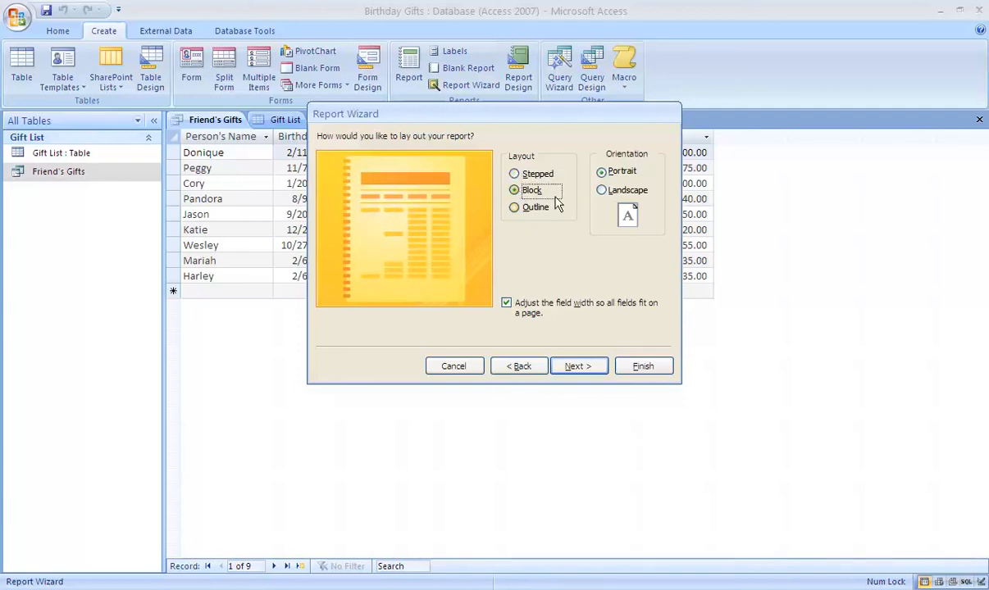
{"action": "left_click", "coordinate": [533, 210]}
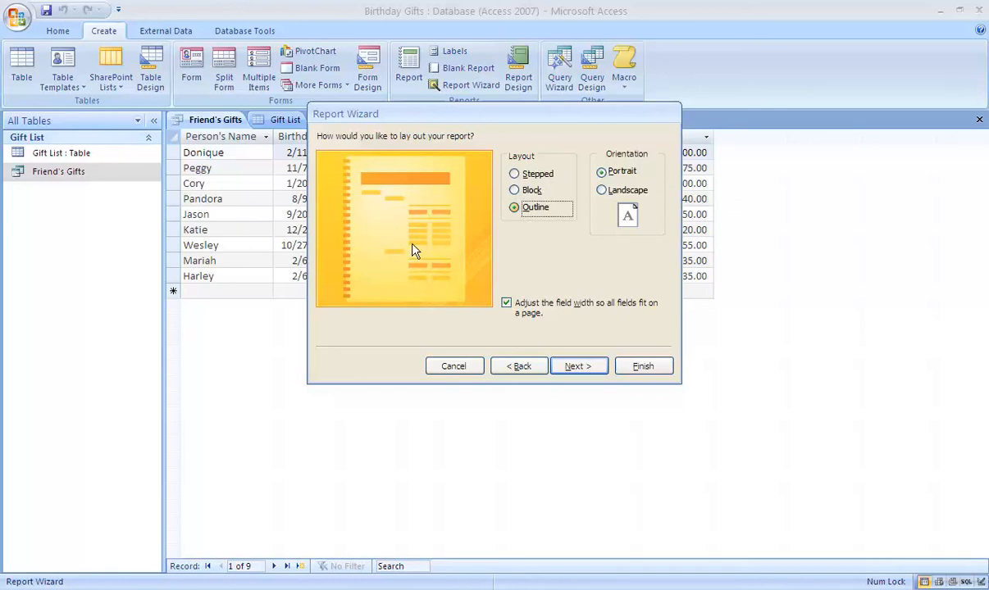
{"action": "left_click", "coordinate": [623, 175]}
{"action": "left_click", "coordinate": [628, 190]}
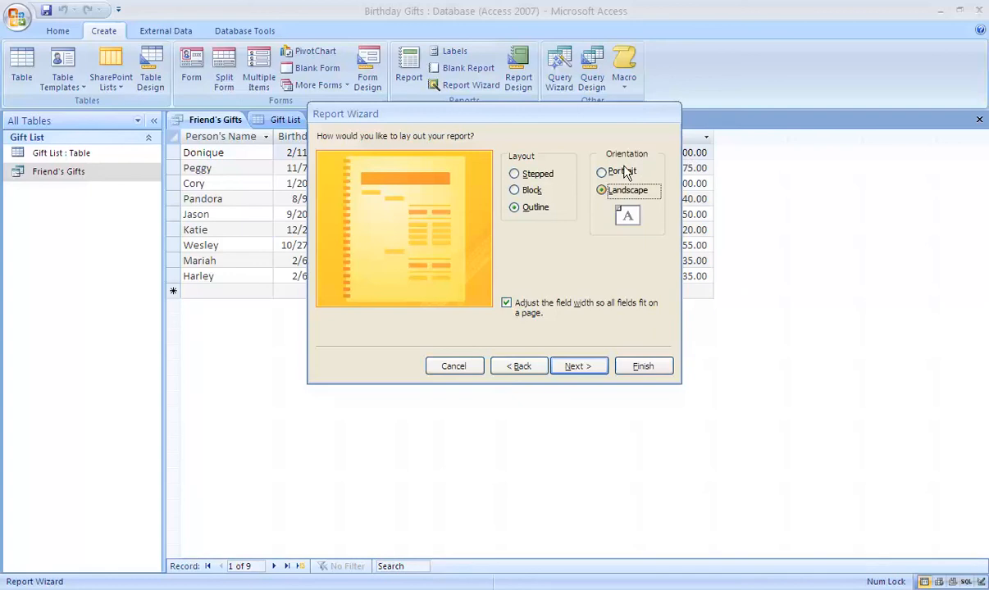
{"action": "left_click", "coordinate": [624, 170]}
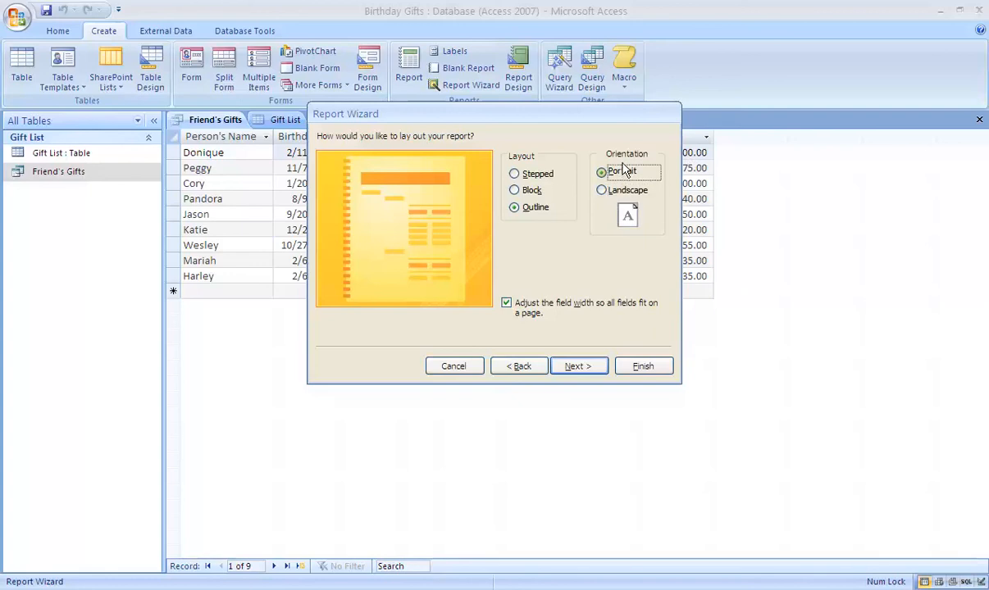
{"action": "left_click", "coordinate": [577, 367]}
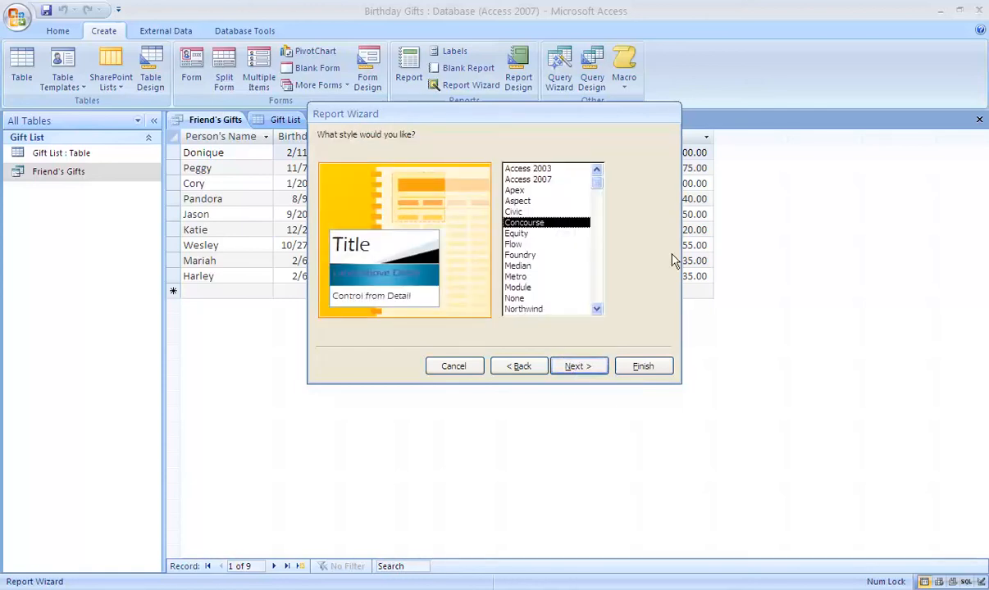
Step: Browse the available report styles and choose Opulent
{"action": "key", "text": "Up"}
{"action": "key", "text": "Up"}
{"action": "key", "text": "Up"}
{"action": "key", "text": "Up"}
{"action": "key", "text": "Up"}
{"action": "key", "text": "Down"}
{"action": "key", "text": "Down"}
{"action": "key", "text": "Down"}
{"action": "key", "text": "Down"}
{"action": "key", "text": "Down"}
{"action": "key", "text": "Down"}
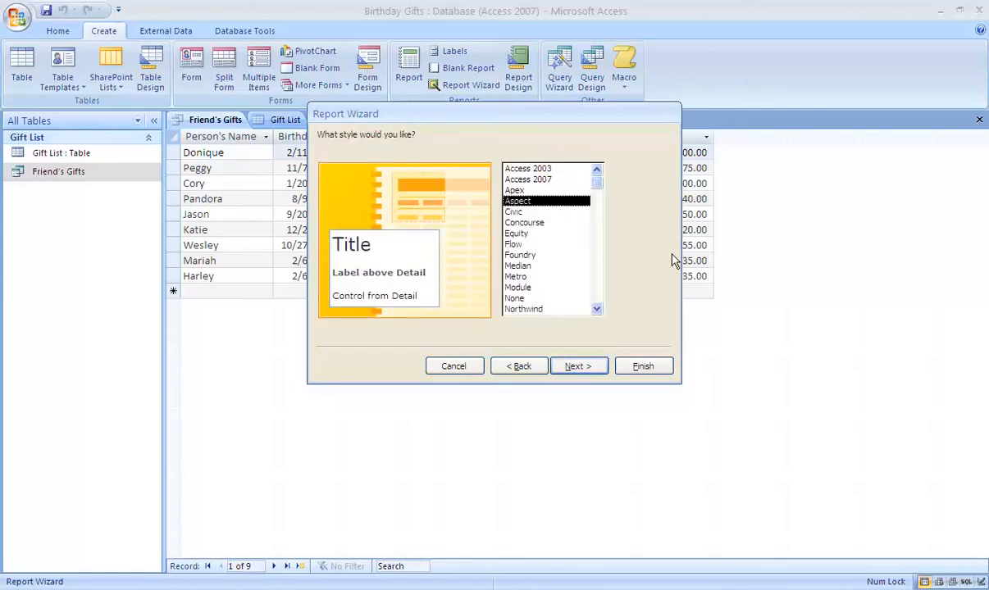
{"action": "key", "text": "Down"}
{"action": "key", "text": "Down"}
{"action": "key", "text": "Down"}
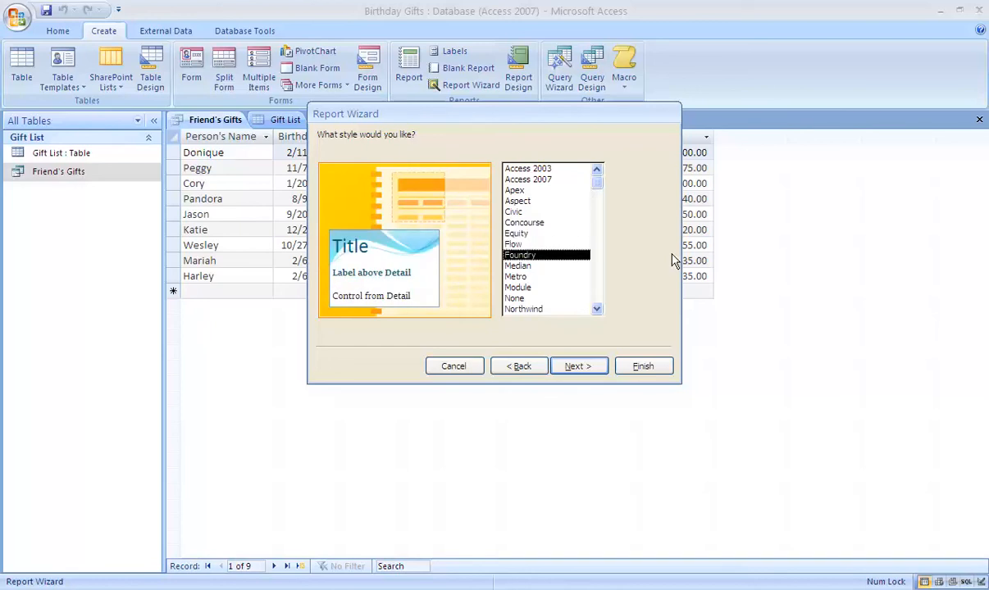
{"action": "key", "text": "Down"}
{"action": "key", "text": "Down"}
{"action": "key", "text": "Down"}
{"action": "key", "text": "Down"}
{"action": "key", "text": "Down"}
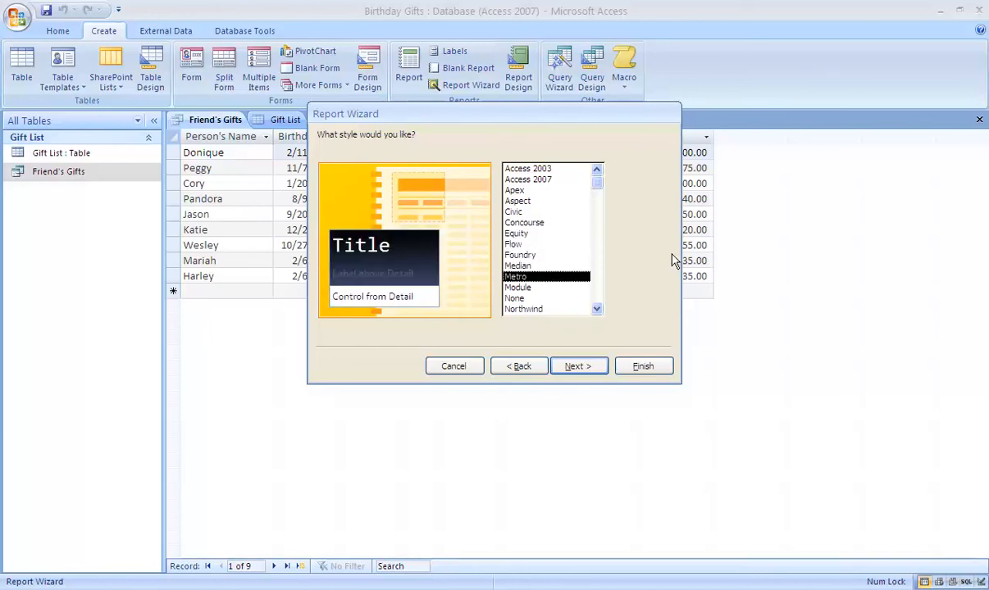
{"action": "key", "text": "Down"}
{"action": "key", "text": "Down"}
{"action": "key", "text": "Down"}
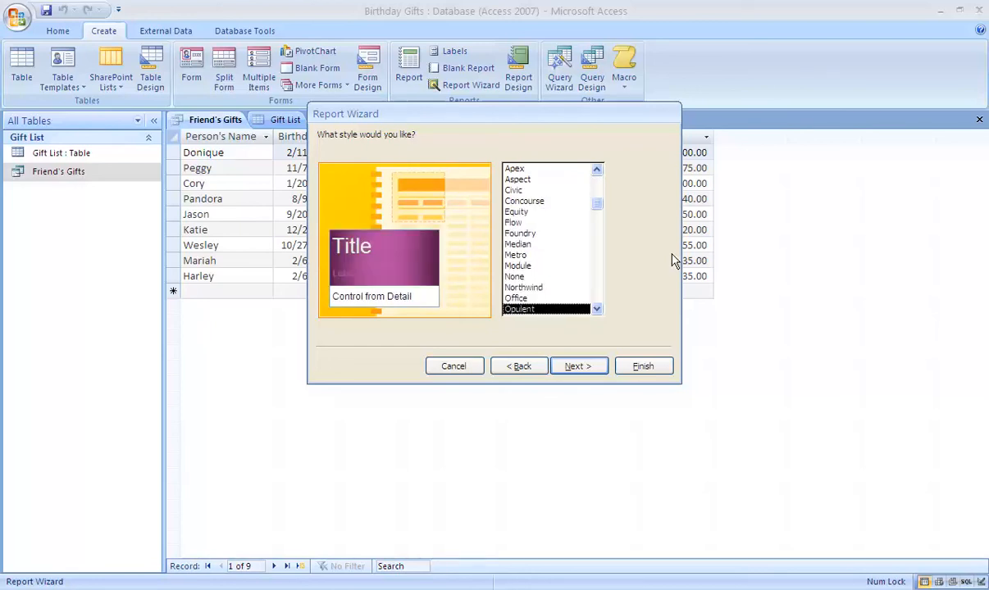
{"action": "key", "text": "Up"}
{"action": "key", "text": "Up"}
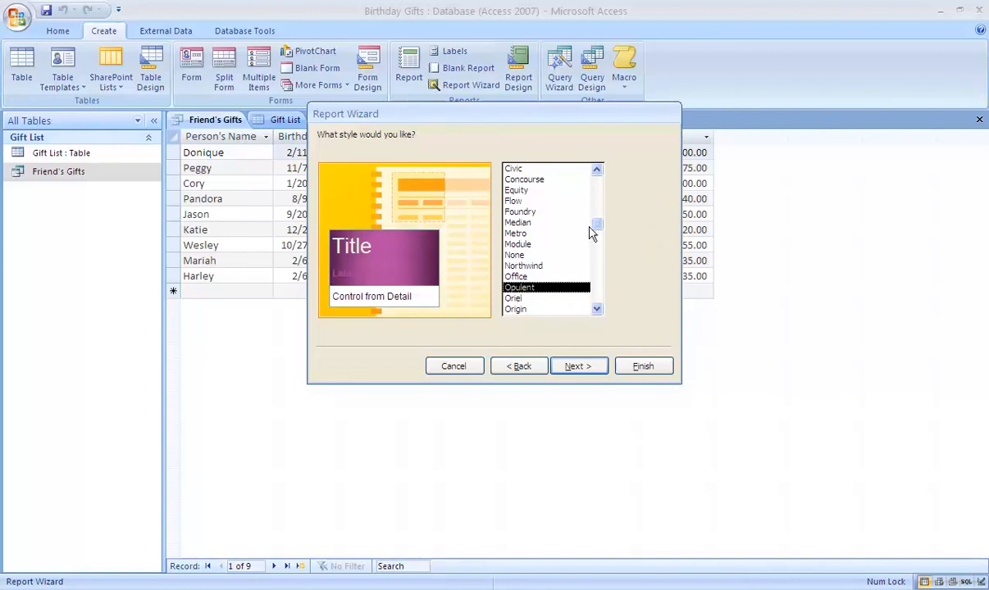
{"action": "left_click_drag", "start_coordinate": [597, 227], "coordinate": [601, 281]}
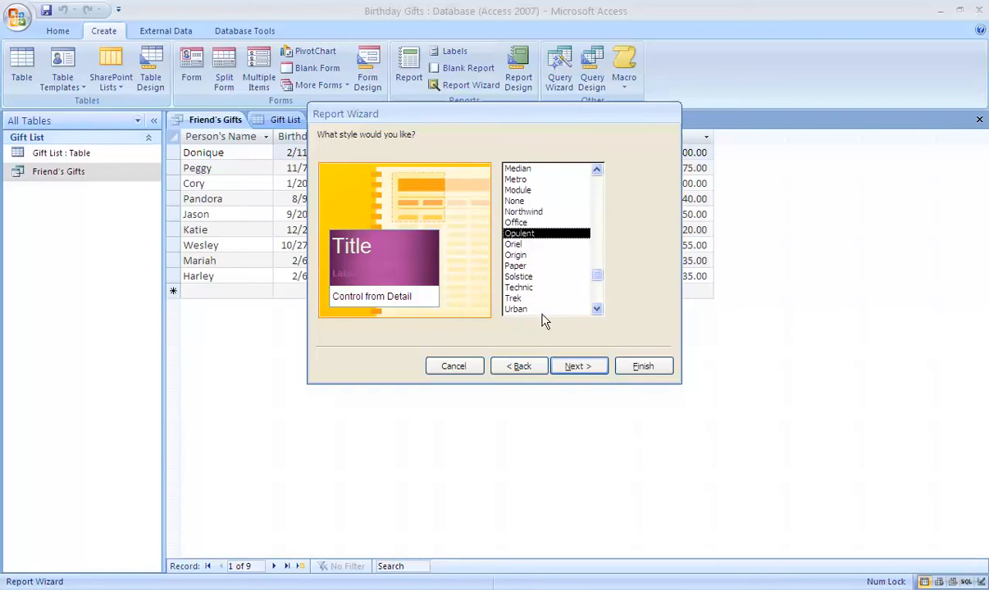
{"action": "left_click", "coordinate": [575, 366]}
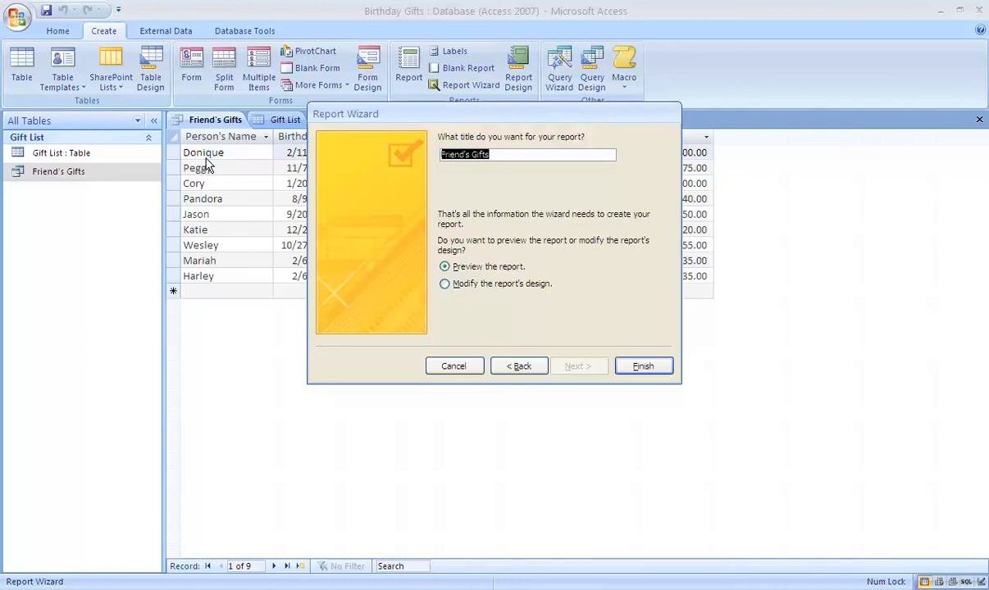
Step: Title the report "Gift Ideas", finish the wizard with the preview option and look through the previewed report
{"action": "type", "text": "Gift"}
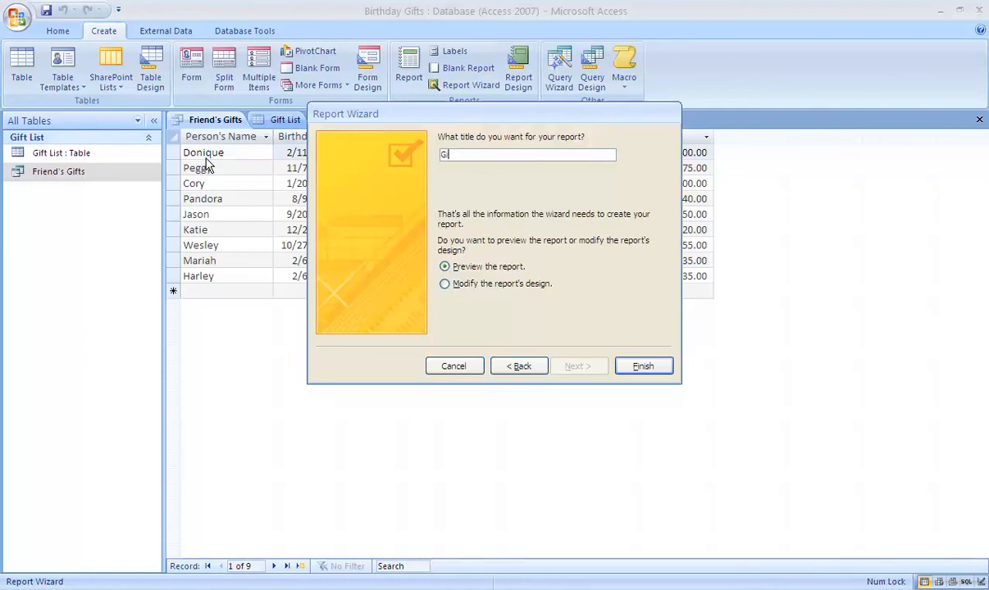
{"action": "type", "text": " Ideas"}
{"action": "left_click", "coordinate": [643, 367]}
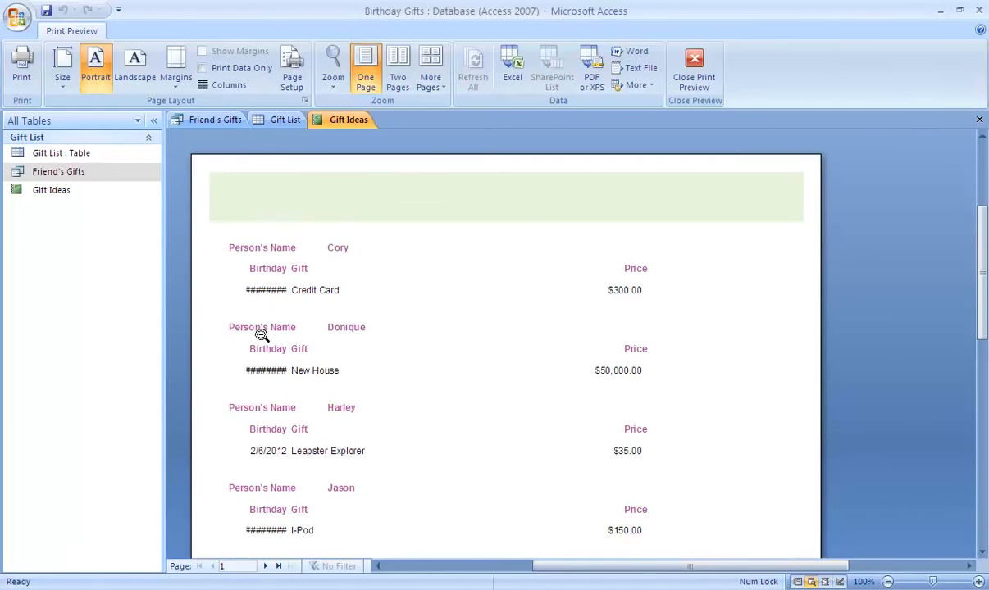
{"action": "scroll", "coordinate": [260, 532], "scroll_direction": "down", "scroll_amount": 3}
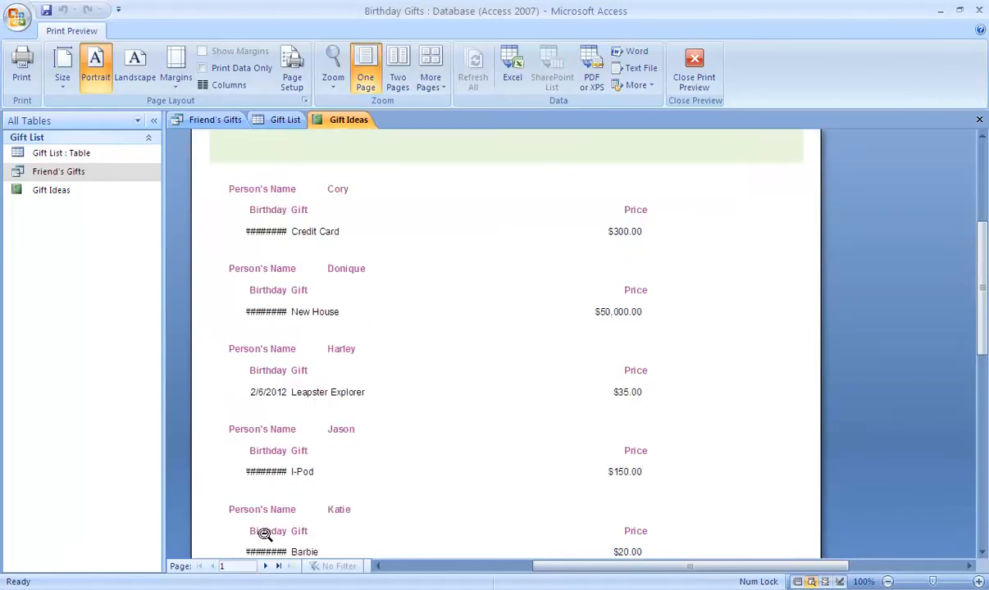
{"action": "scroll", "coordinate": [272, 459], "scroll_direction": "down", "scroll_amount": 7}
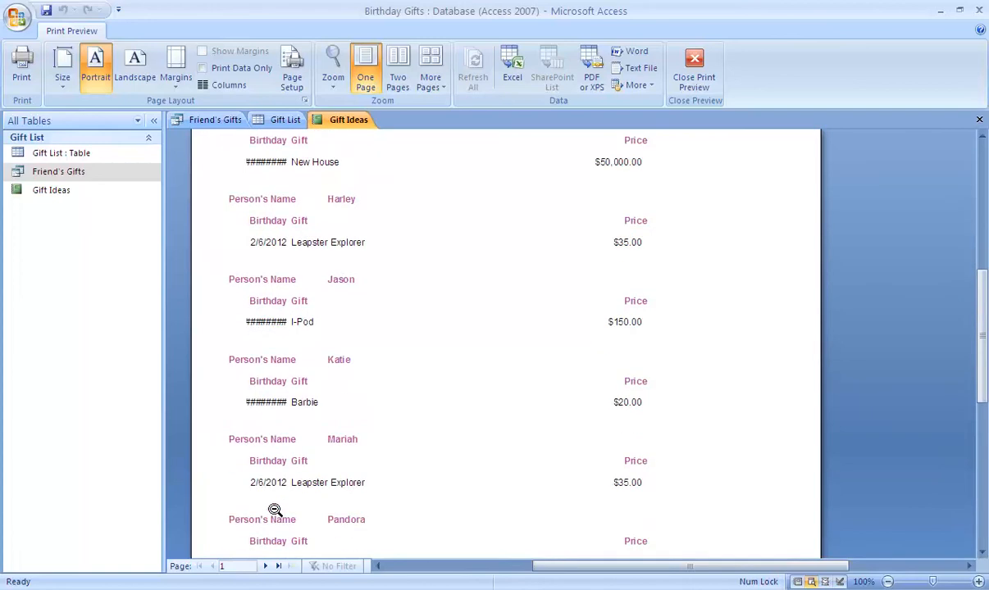
Step: Review the Birthday, Gift and Price columns in the previewed report and close the preview to edit the report design
{"action": "scroll", "coordinate": [275, 508], "scroll_direction": "down", "scroll_amount": 5}
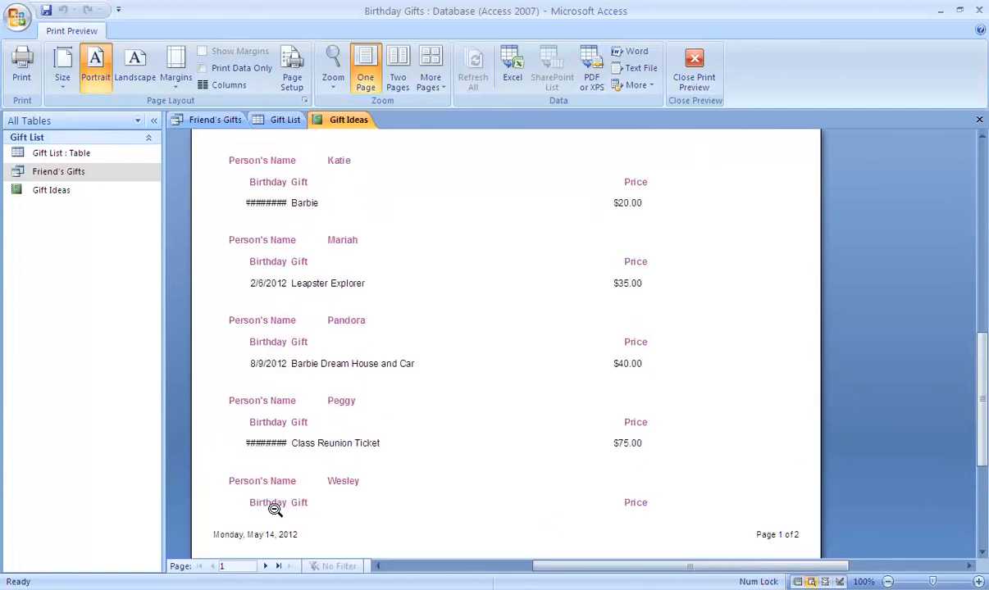
{"action": "scroll", "coordinate": [275, 510], "scroll_direction": "up", "scroll_amount": 6}
{"action": "scroll", "coordinate": [274, 510], "scroll_direction": "up", "scroll_amount": 10}
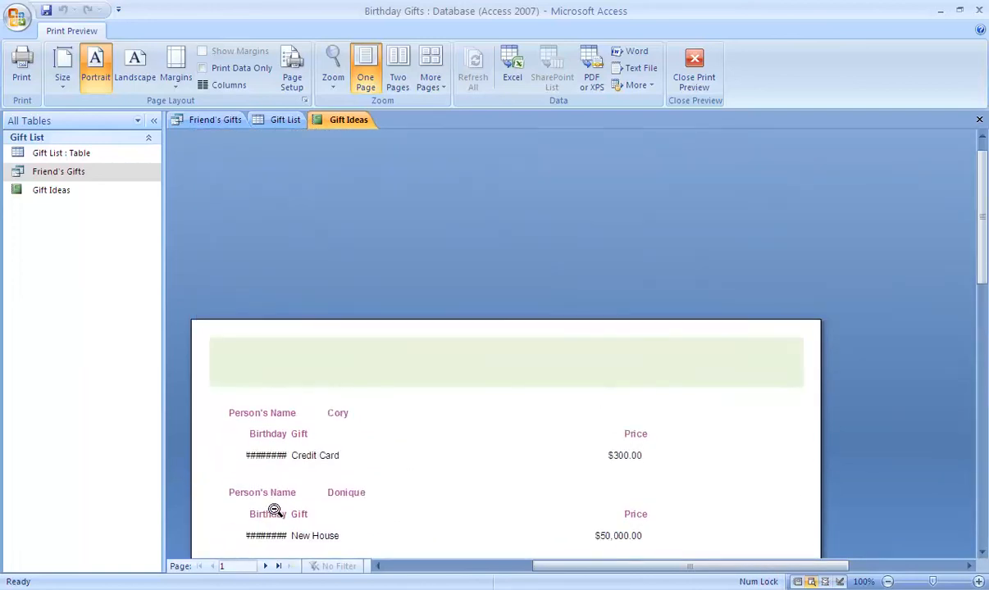
{"action": "scroll", "coordinate": [275, 510], "scroll_direction": "down", "scroll_amount": 7}
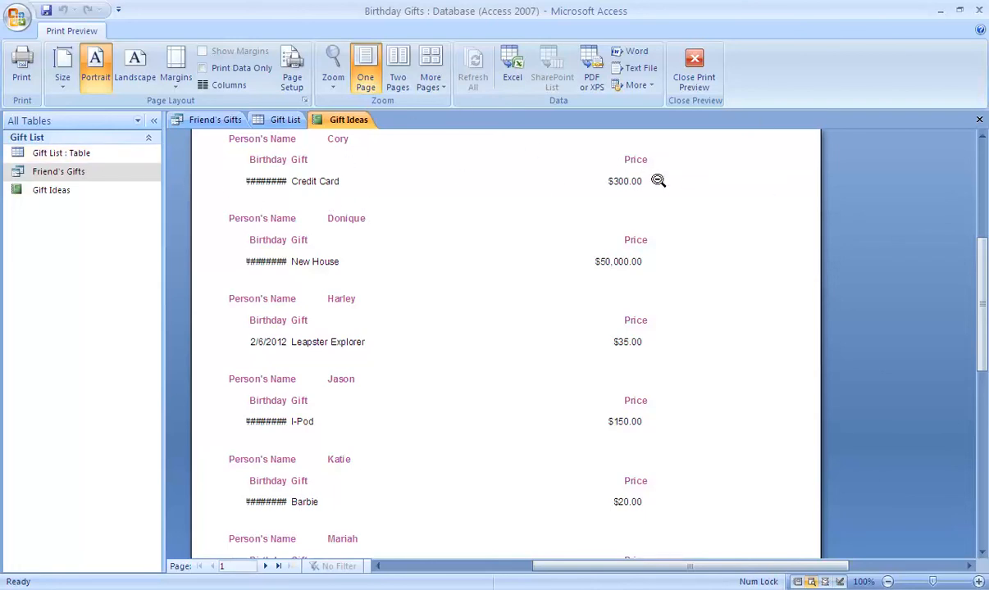
{"action": "left_click", "coordinate": [692, 76]}
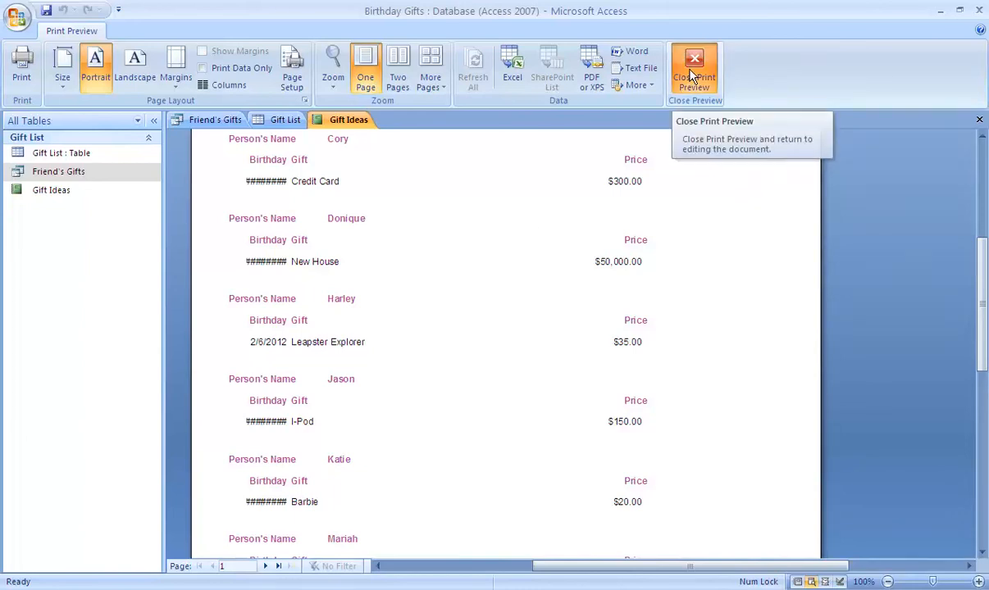
{"action": "scroll", "coordinate": [349, 303], "scroll_direction": "down", "scroll_amount": 2}
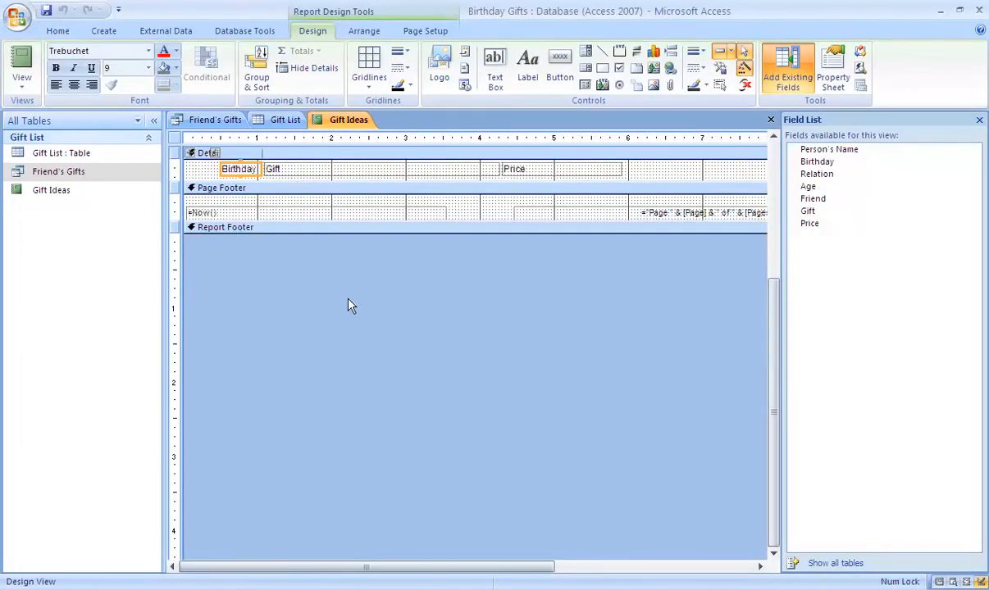
{"action": "scroll", "coordinate": [346, 302], "scroll_direction": "up", "scroll_amount": 2}
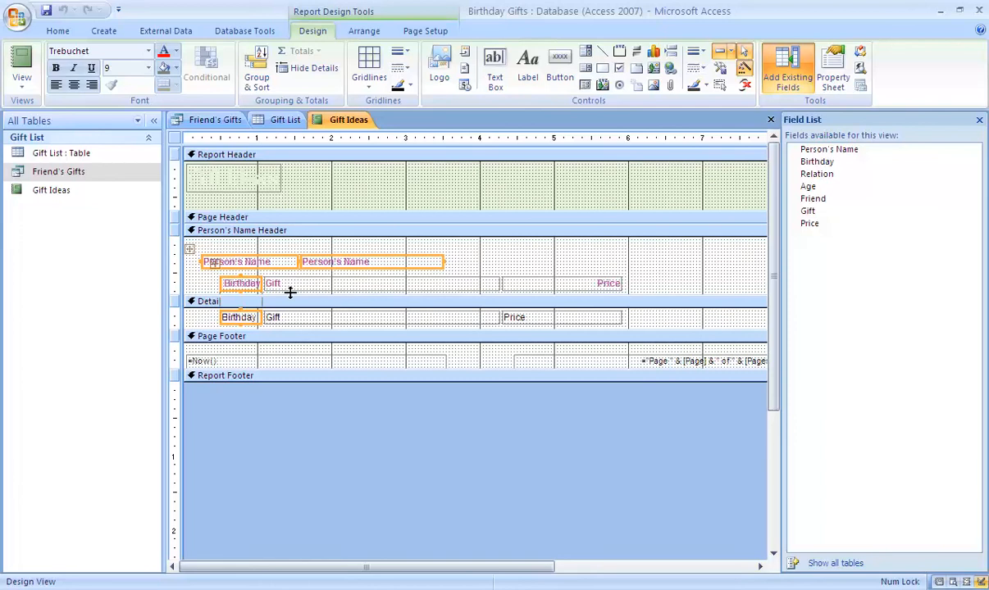
Step: Widen the Birthday column by moving the Gift column's left edge to about 1.4 inches, and narrow all three columns slightly together
{"action": "left_click", "coordinate": [272, 284]}
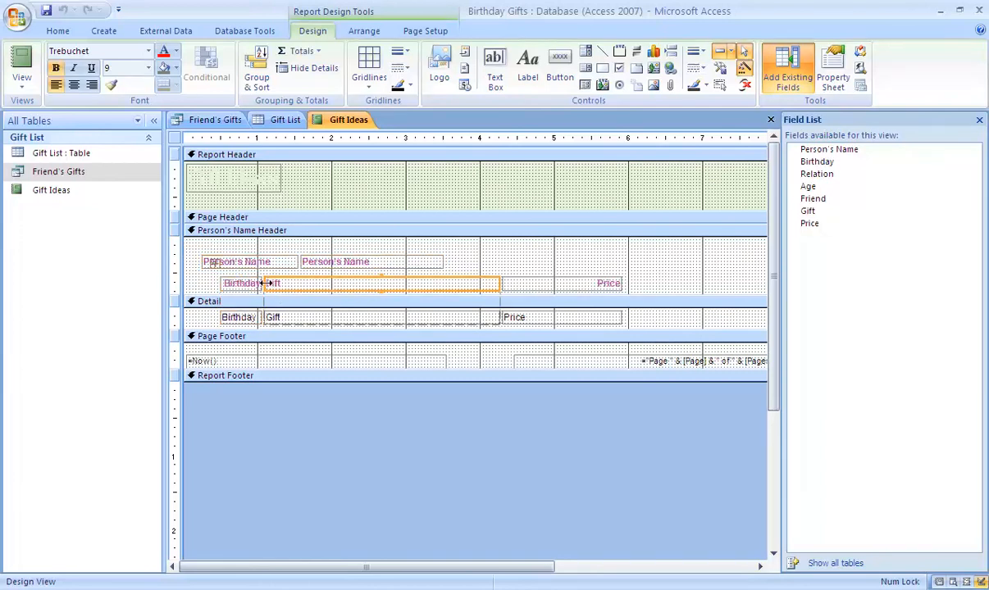
{"action": "left_click_drag", "start_coordinate": [264, 283], "coordinate": [290, 283]}
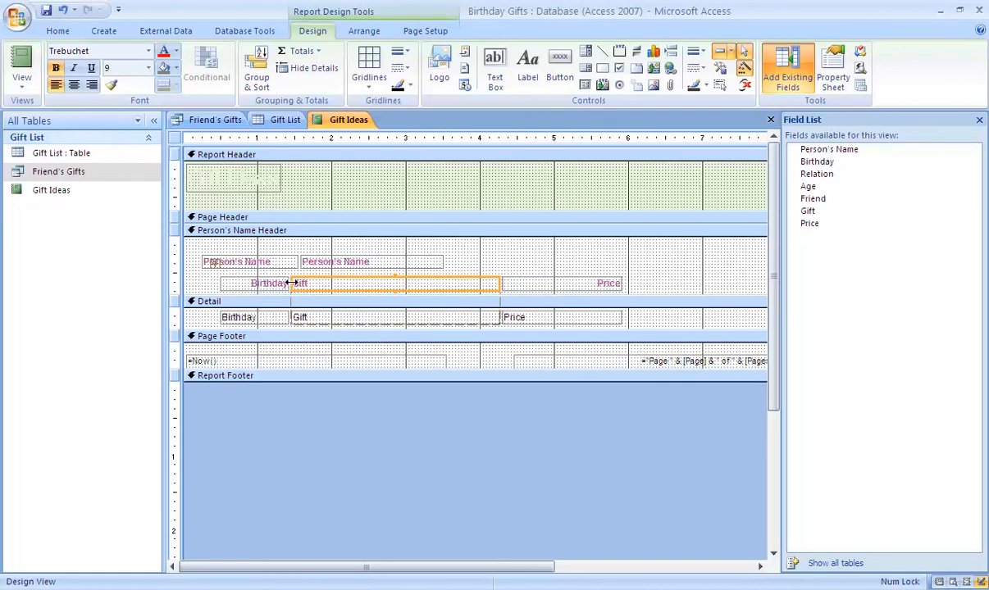
{"action": "left_click", "coordinate": [293, 283]}
{"action": "left_click_drag", "start_coordinate": [293, 283], "coordinate": [309, 283]}
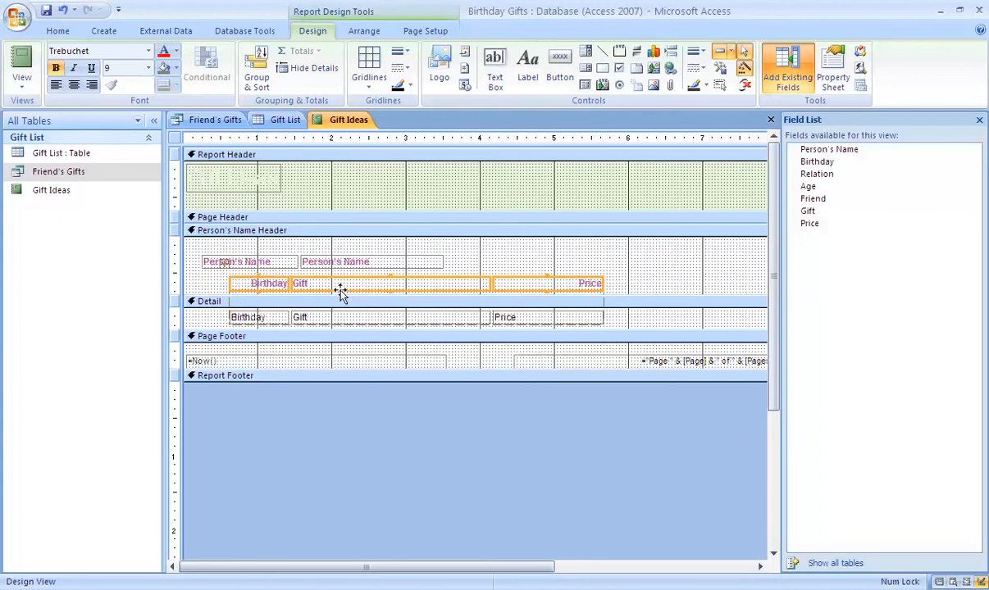
Step: Extend the Birthday column's left edge to about 0.5 inches and narrow the Price column to end at about 5.3 inches
{"action": "left_click", "coordinate": [276, 317]}
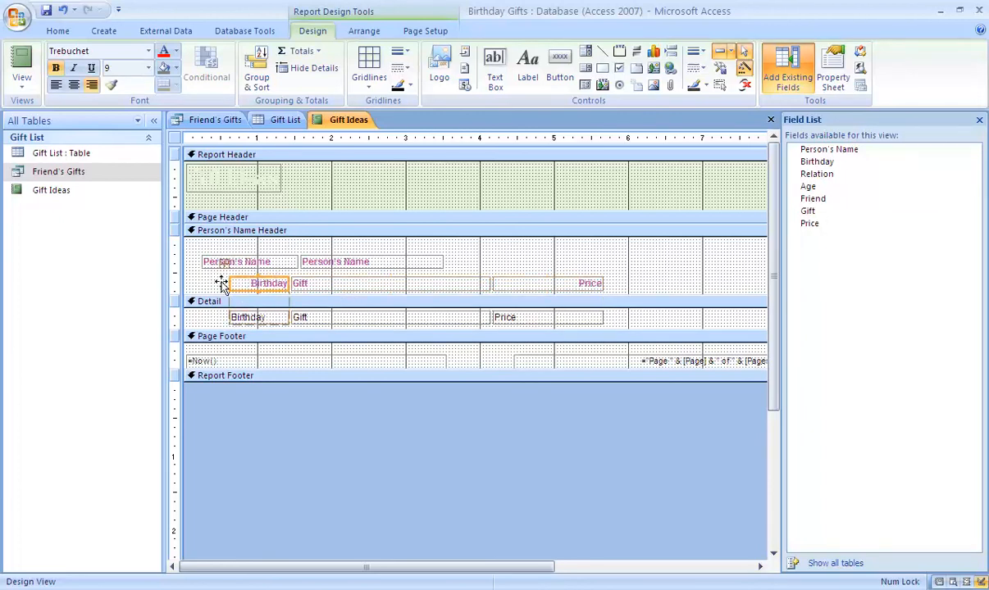
{"action": "left_click_drag", "start_coordinate": [228, 287], "coordinate": [216, 283]}
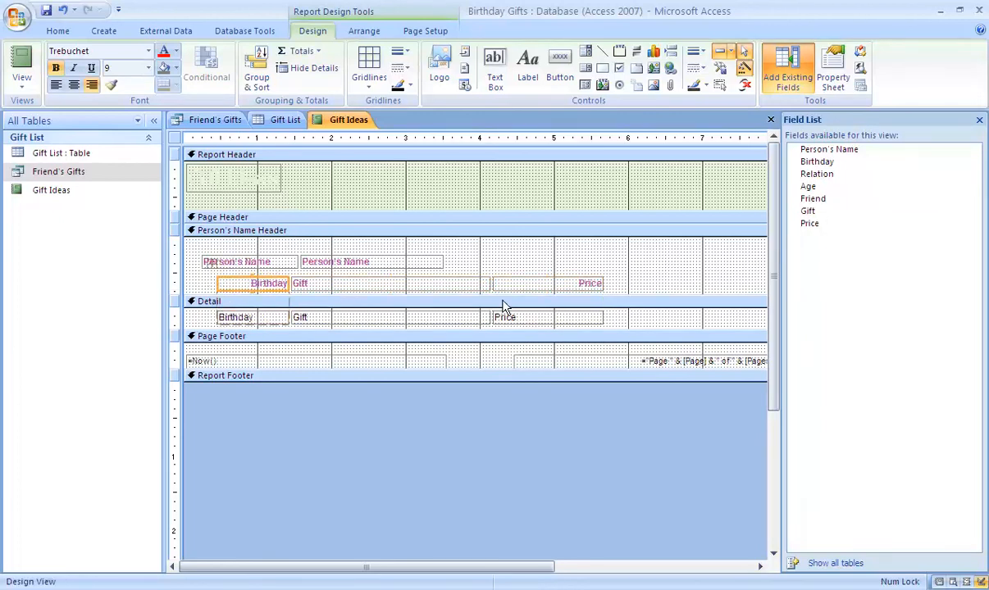
{"action": "left_click", "coordinate": [590, 284]}
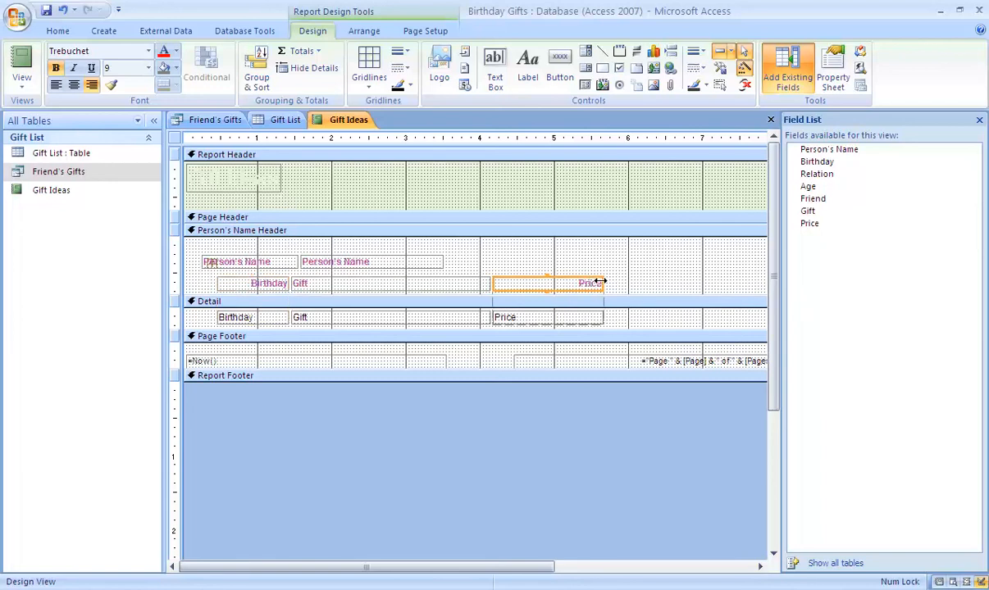
{"action": "left_click_drag", "start_coordinate": [601, 281], "coordinate": [572, 283]}
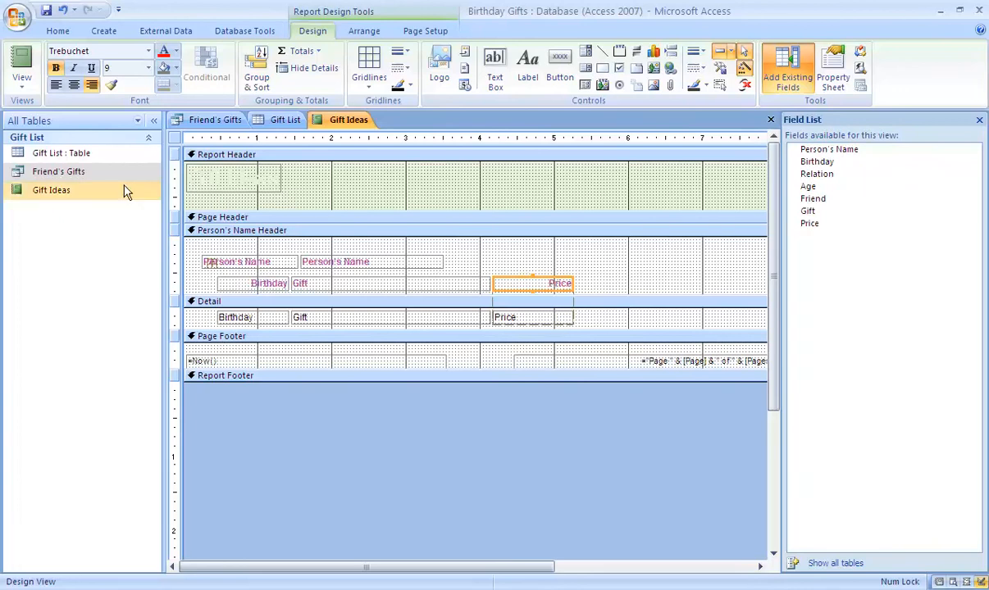
Step: Reopen the report in Print Preview and examine the birthday dates and column spacing across the page
{"action": "left_click", "coordinate": [22, 81]}
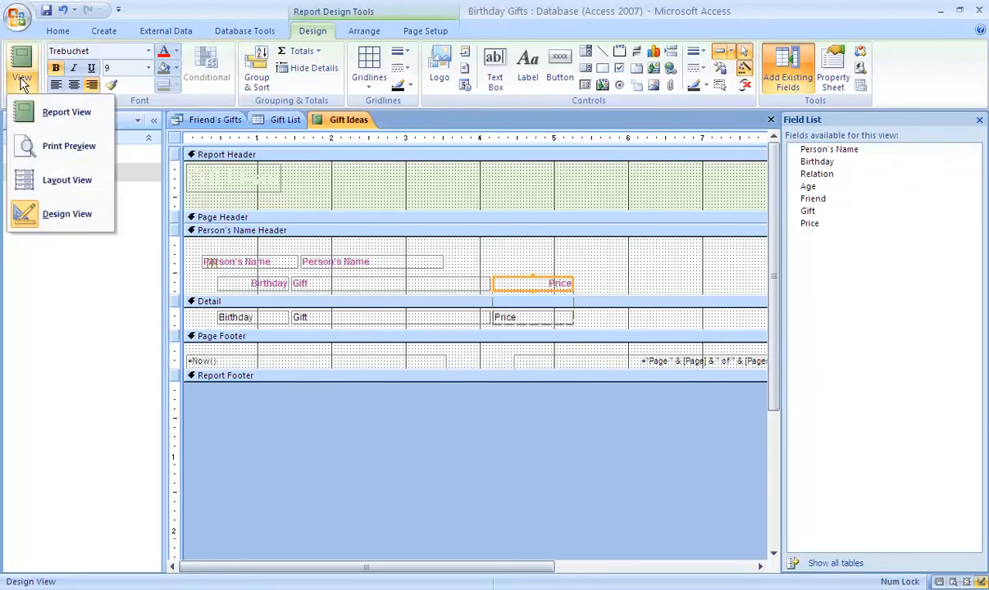
{"action": "left_click", "coordinate": [33, 146]}
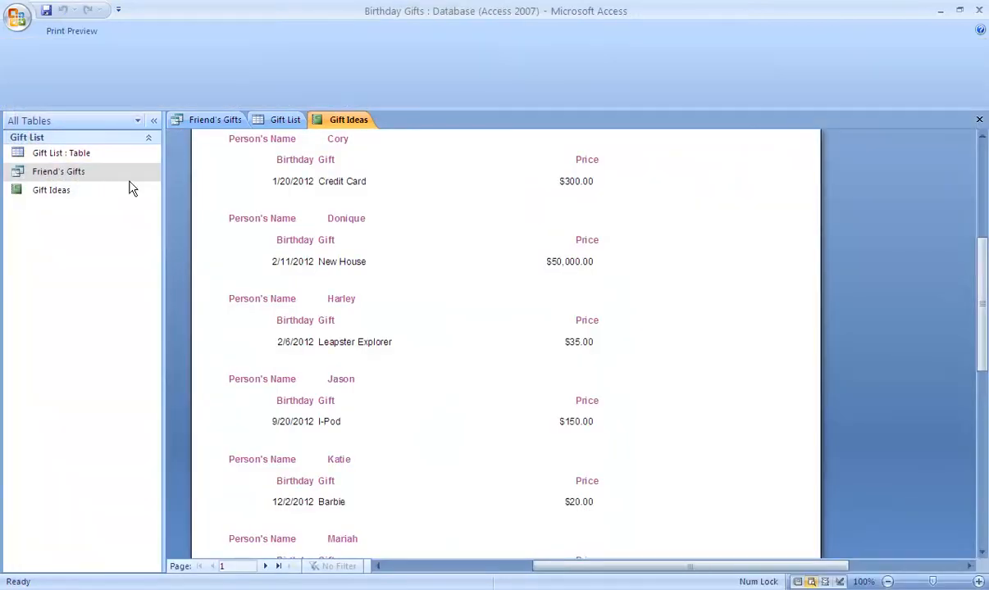
{"action": "scroll", "coordinate": [305, 387], "scroll_direction": "down", "scroll_amount": 1}
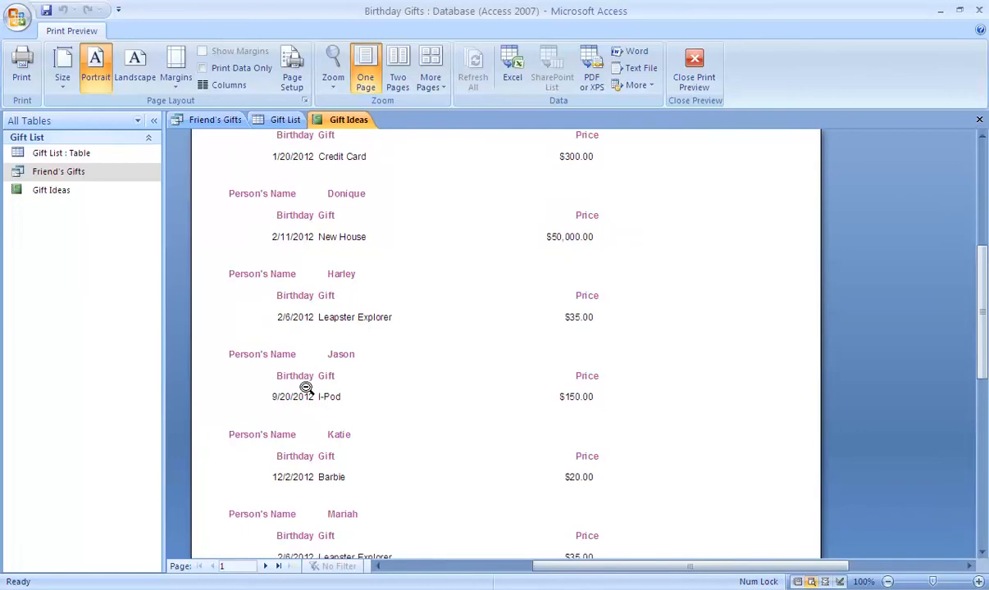
{"action": "scroll", "coordinate": [305, 387], "scroll_direction": "down", "scroll_amount": 10}
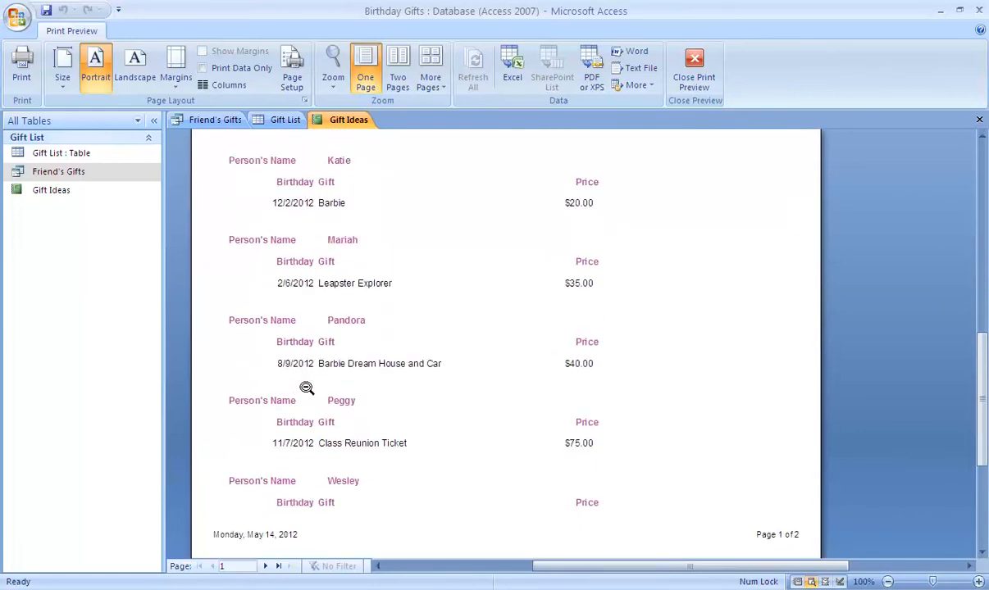
{"action": "scroll", "coordinate": [306, 388], "scroll_direction": "down", "scroll_amount": 2}
{"action": "scroll", "coordinate": [306, 388], "scroll_direction": "up", "scroll_amount": 10}
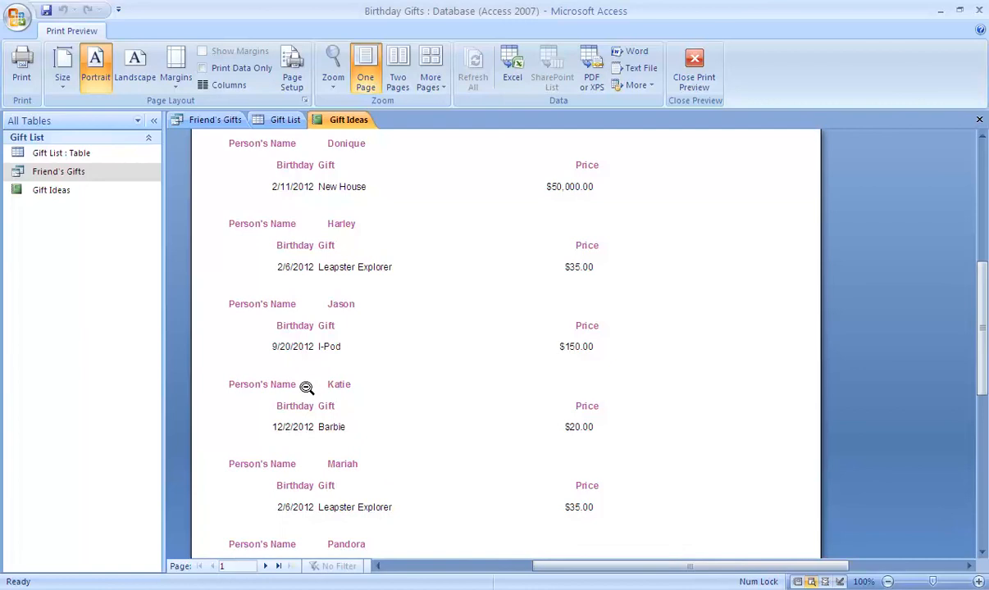
{"action": "scroll", "coordinate": [306, 387], "scroll_direction": "up", "scroll_amount": 10}
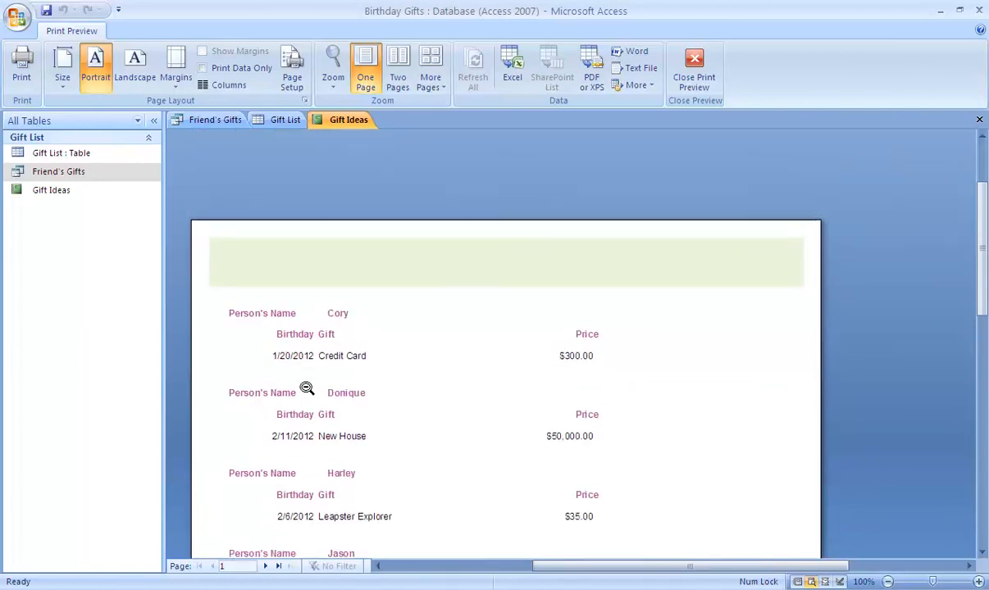
{"action": "scroll", "coordinate": [714, 382], "scroll_direction": "down", "scroll_amount": 8}
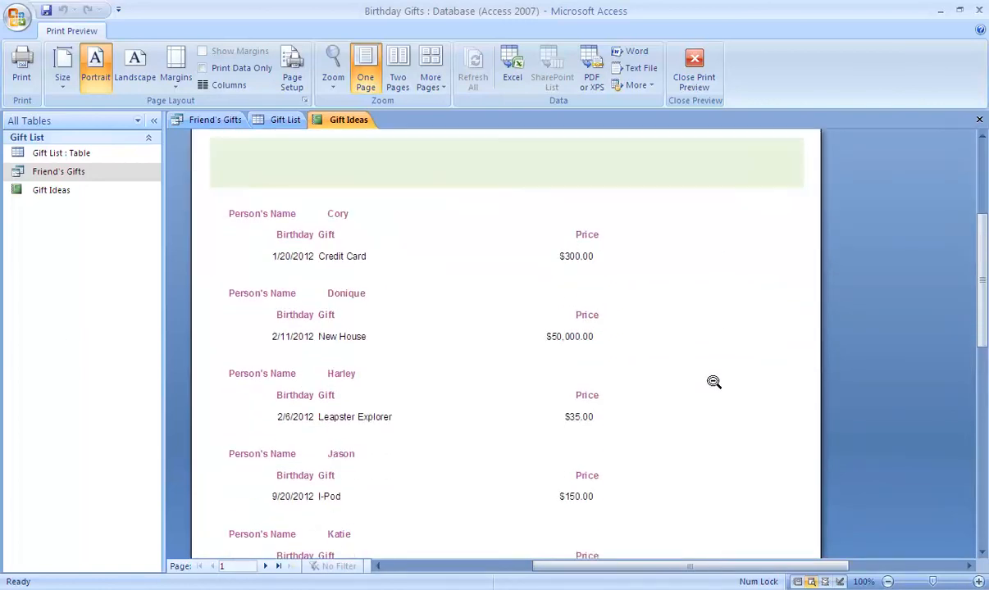
{"action": "scroll", "coordinate": [714, 382], "scroll_direction": "down", "scroll_amount": 6}
{"action": "scroll", "coordinate": [713, 382], "scroll_direction": "up", "scroll_amount": 9}
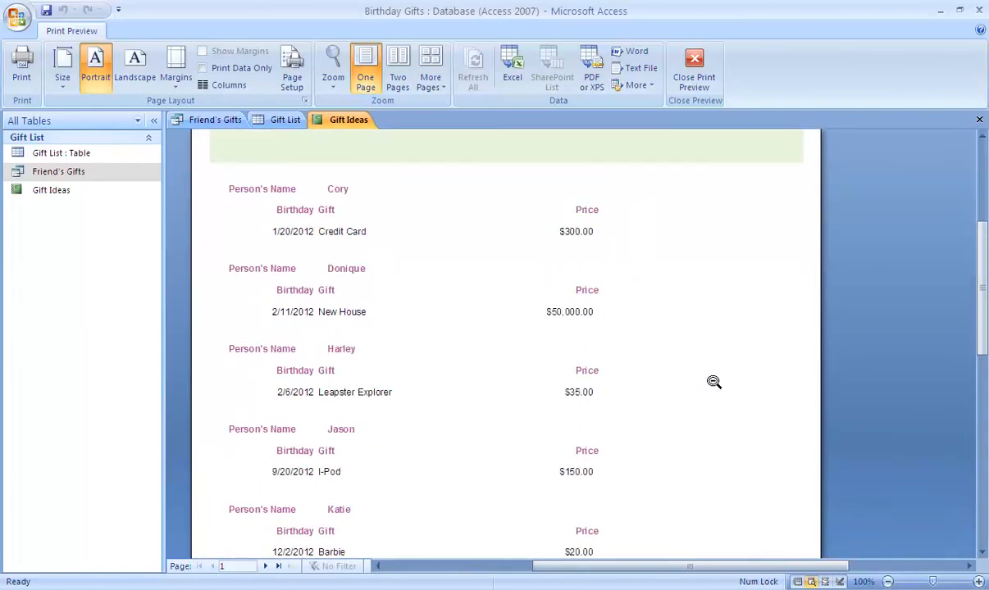